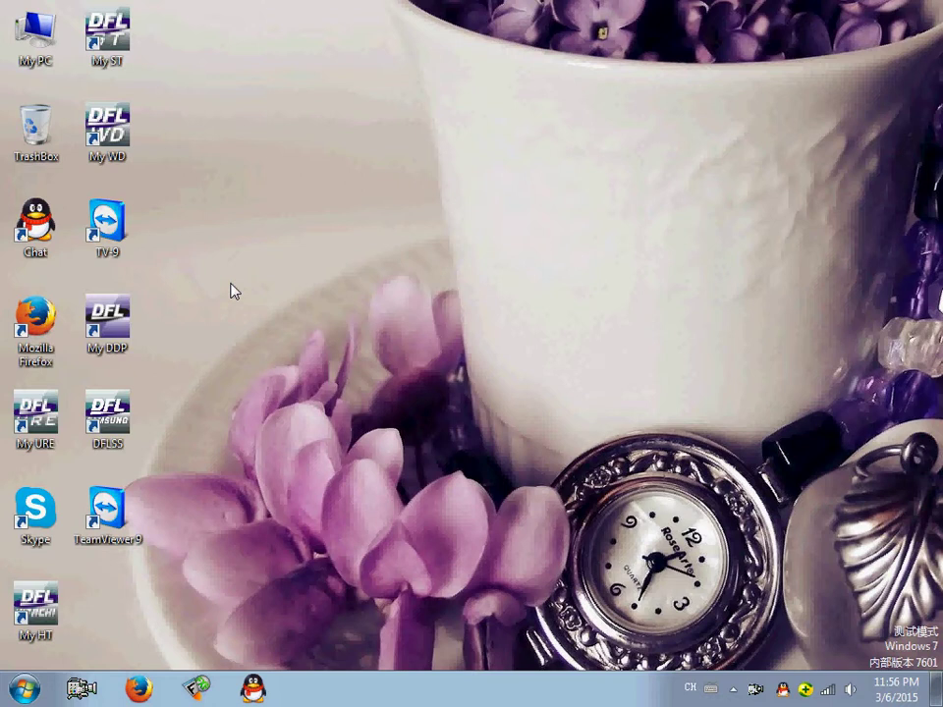
Step: Launch My DDP and open DFL-DE on the SATA1 channel
left_click(114, 328)
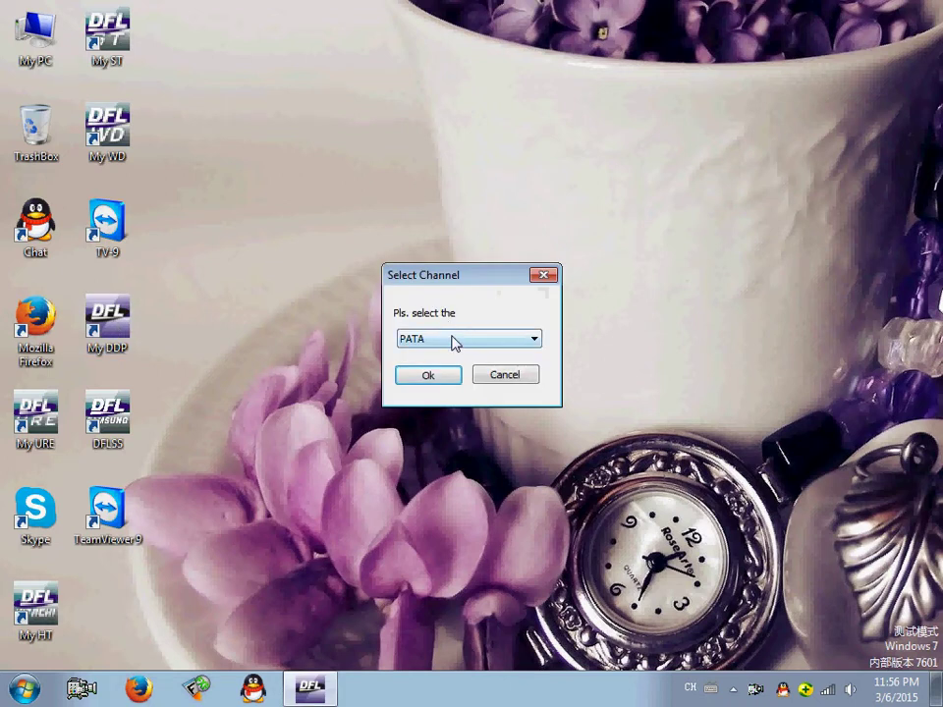
left_click(453, 341)
left_click(432, 381)
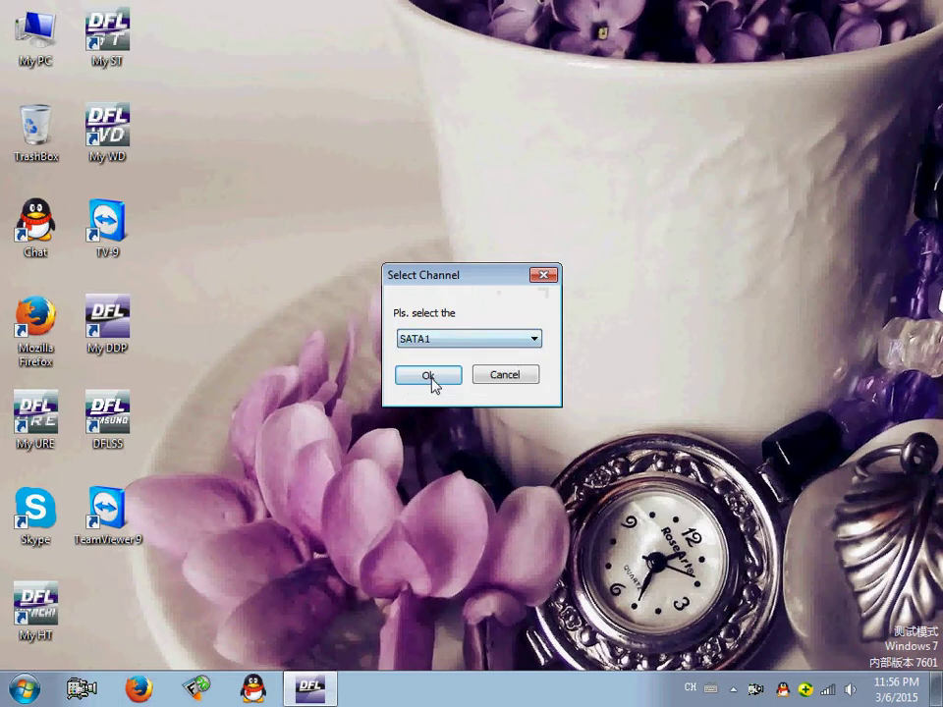
left_click(430, 378)
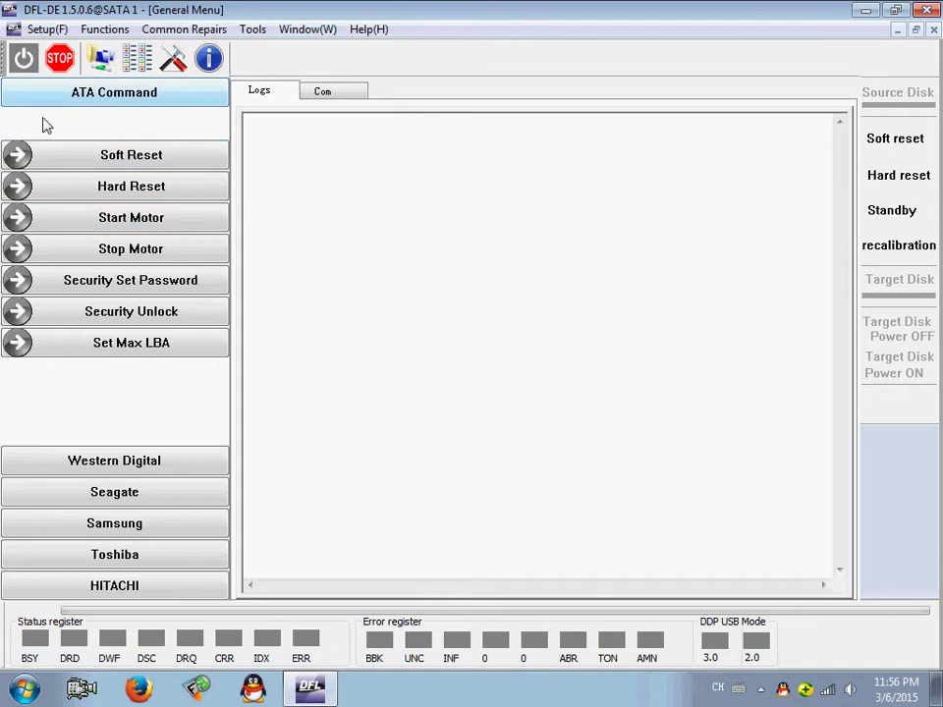
Step: Power the drive to detect the SAMSUNG HM641JI and open its SATA1 scan view
left_click(24, 58)
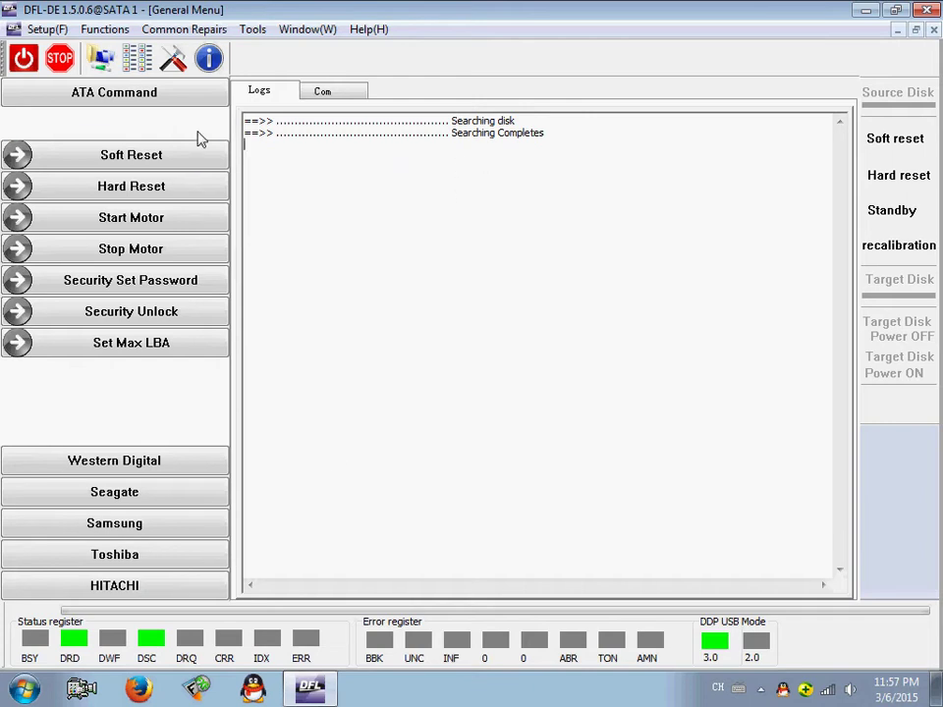
left_click(138, 61)
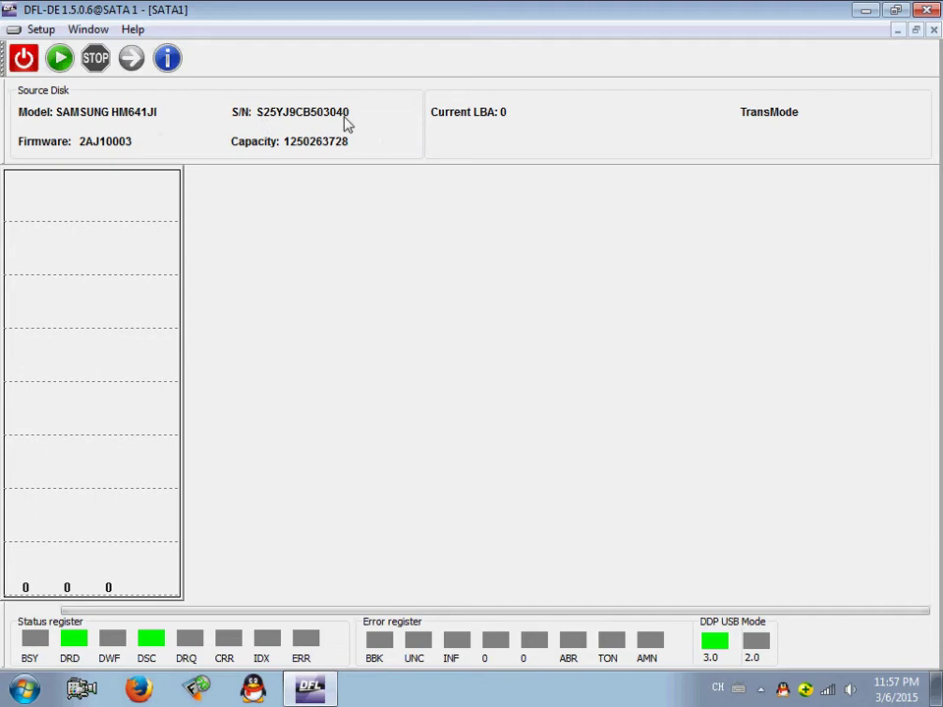
Step: Run a brief full-LBA surface scan, stop it, and close the scan window
left_click(58, 58)
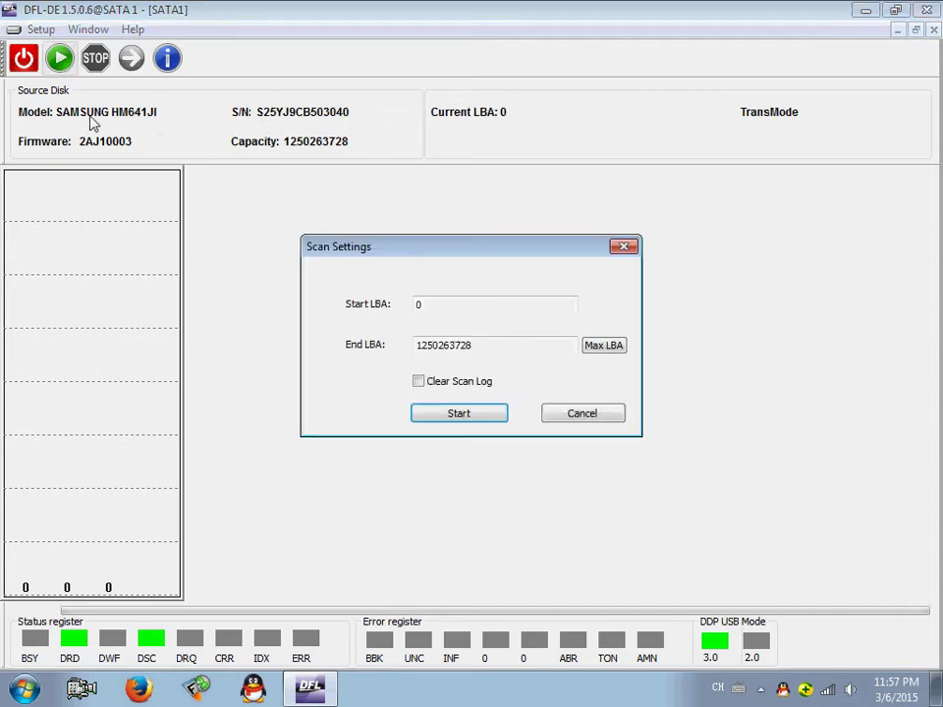
left_click(472, 415)
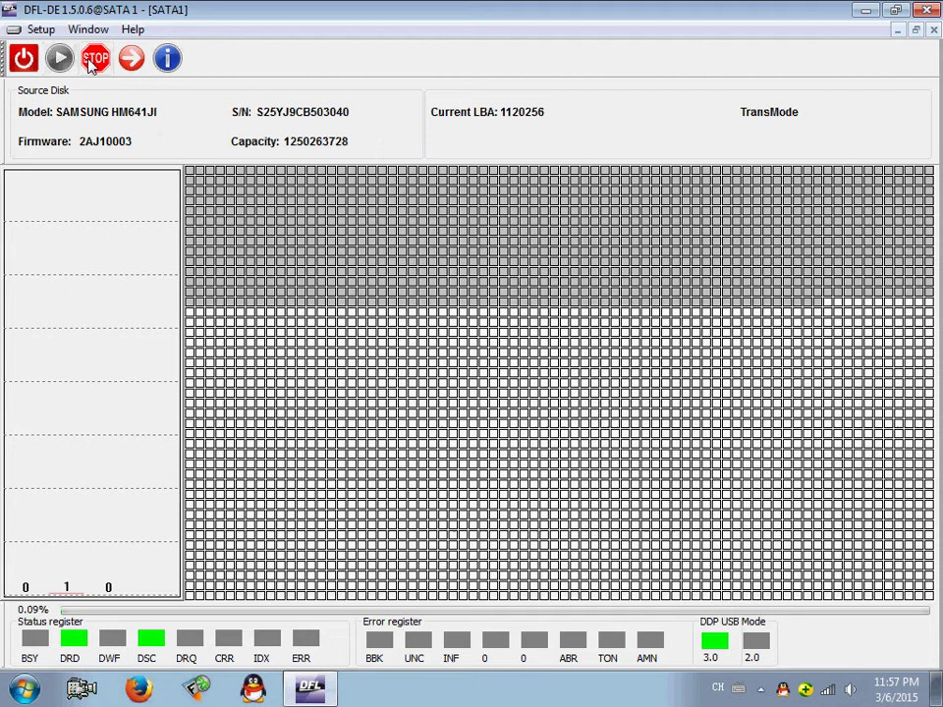
left_click(94, 61)
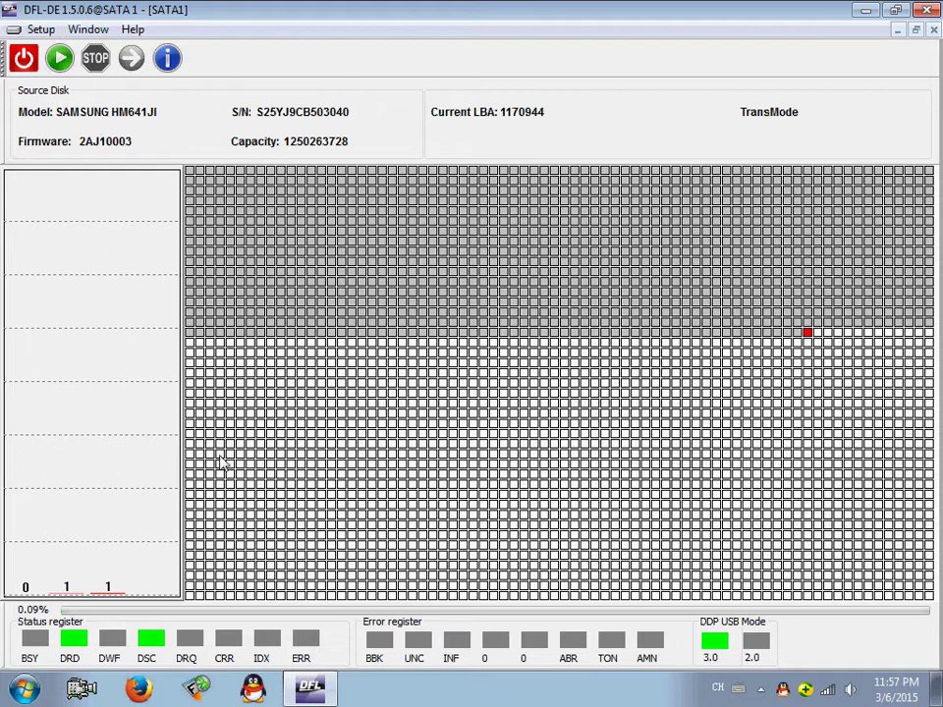
left_click(934, 30)
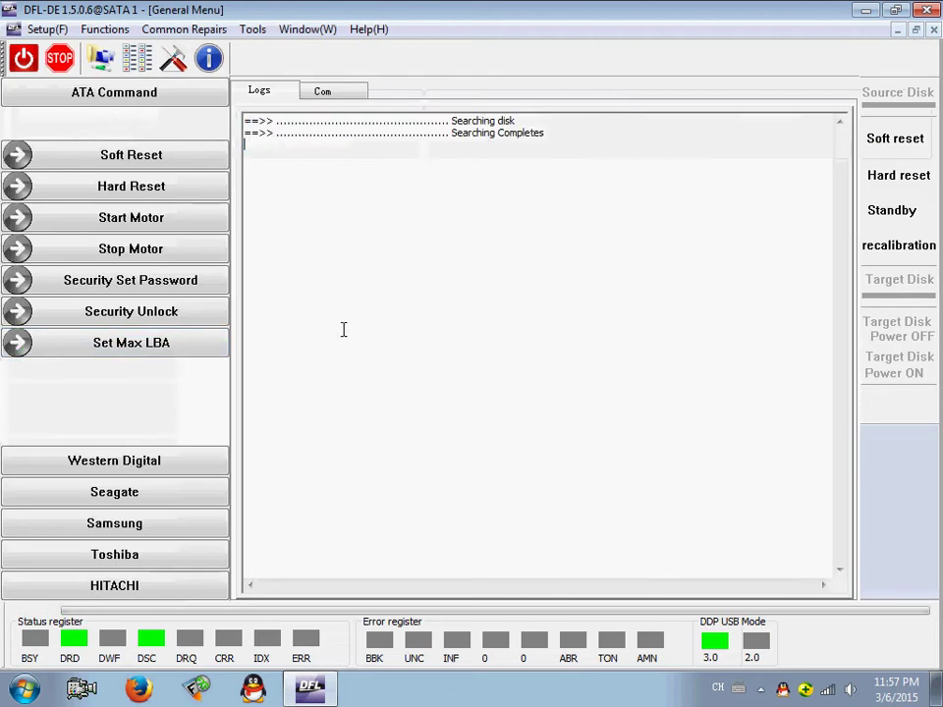
left_click(102, 59)
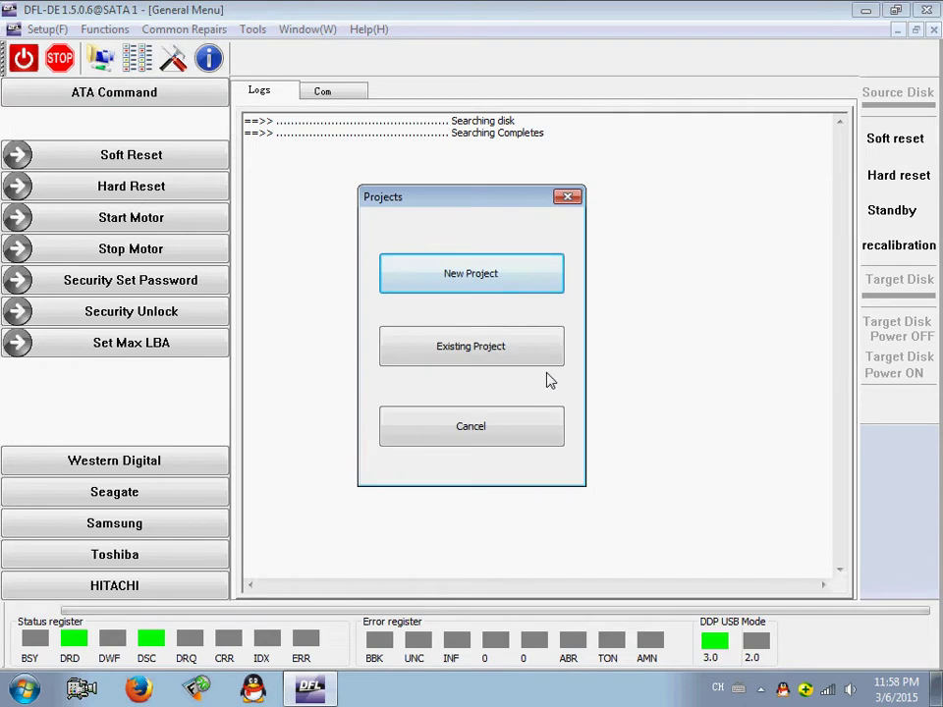
left_click(523, 294)
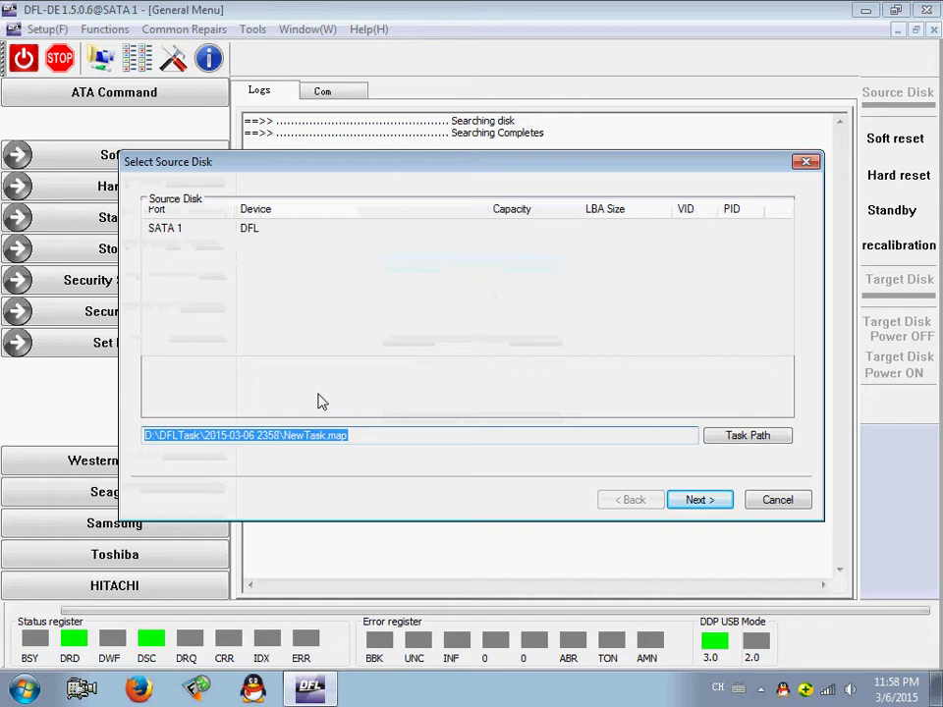
left_click(749, 437)
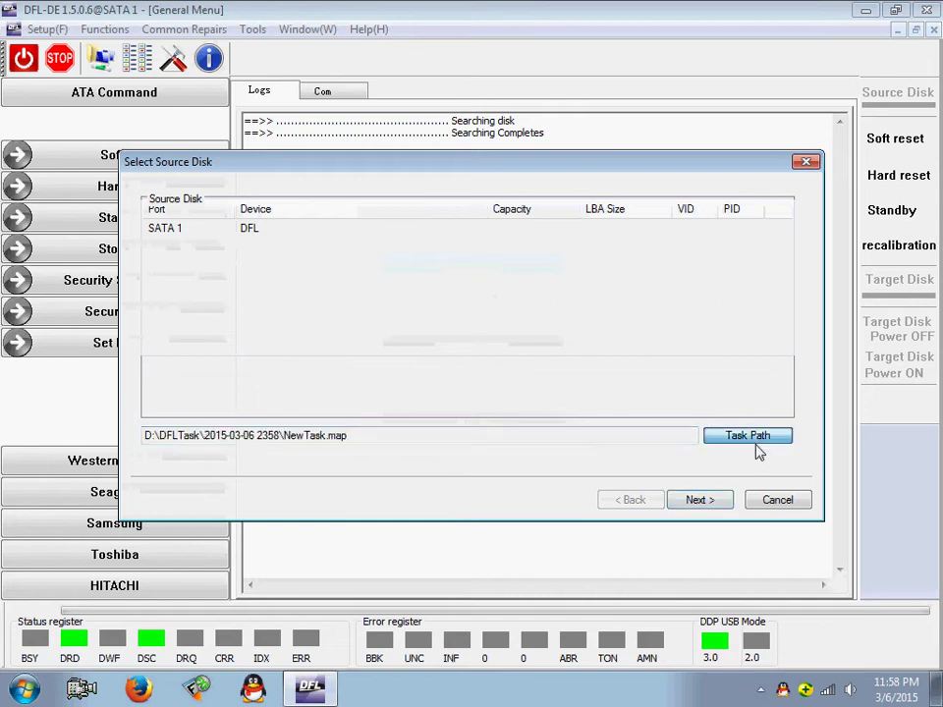
left_click(878, 568)
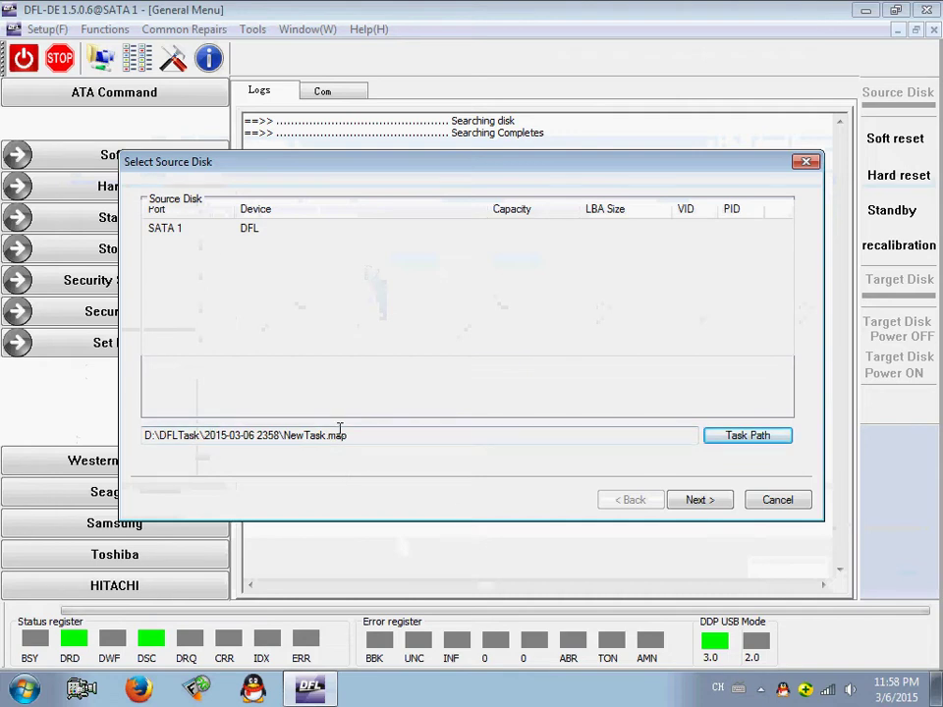
left_click(697, 502)
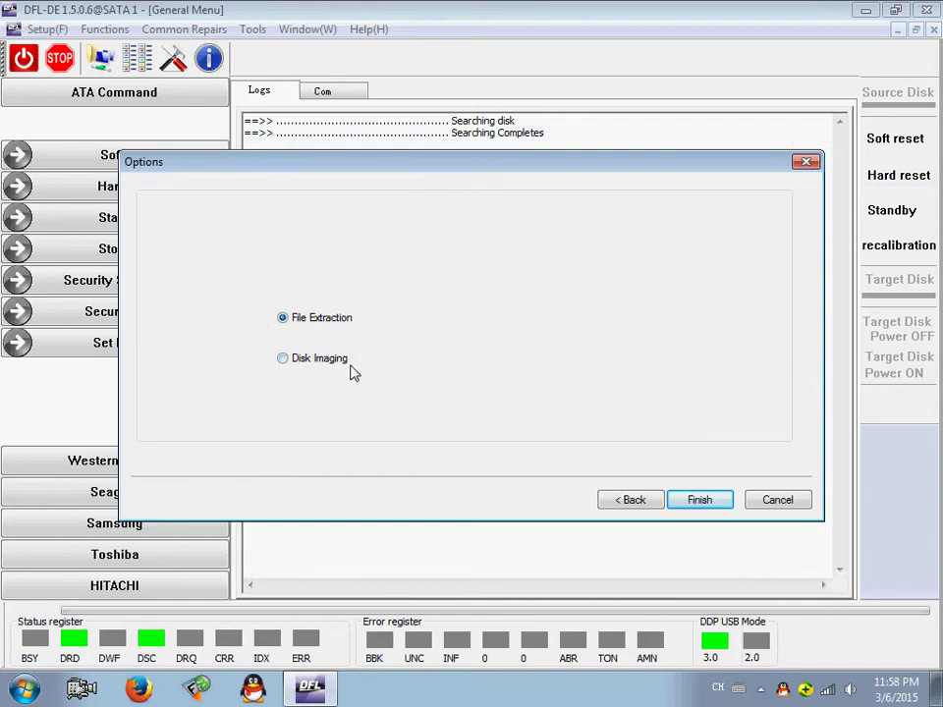
Step: Choose Disk Imaging with SATA0 DFL_SRP (WDC WD20EZRX) as the target and finish the project
left_click(284, 360)
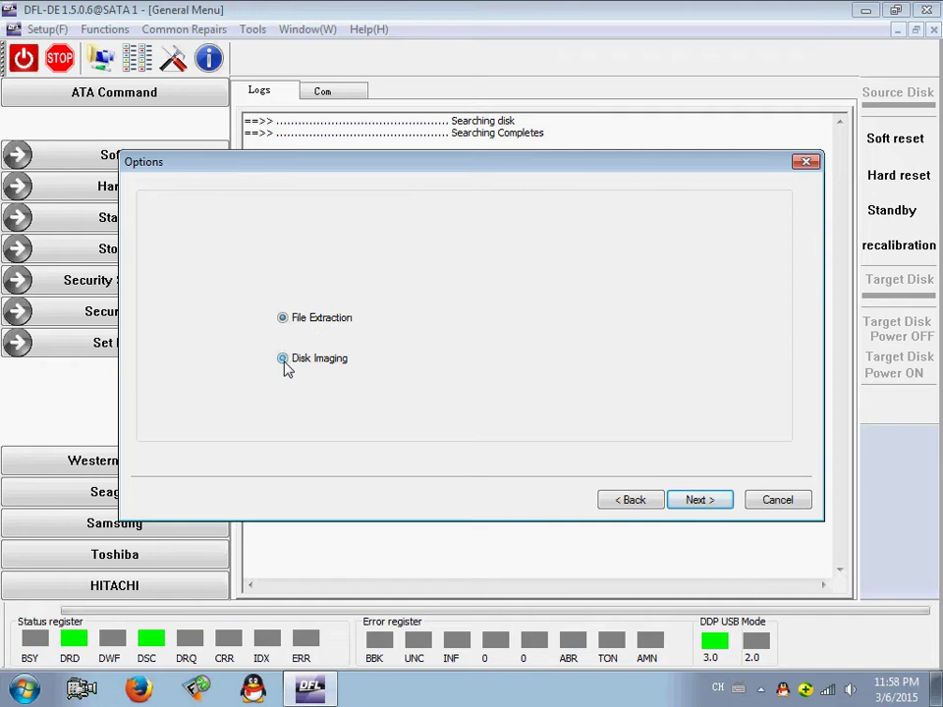
left_click(699, 501)
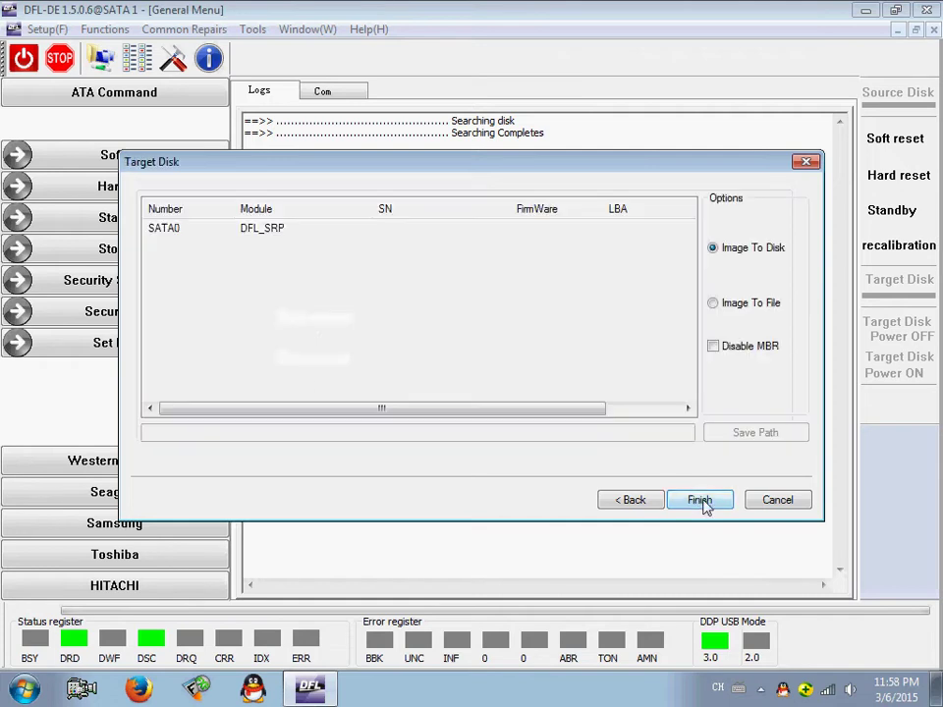
left_click(292, 230)
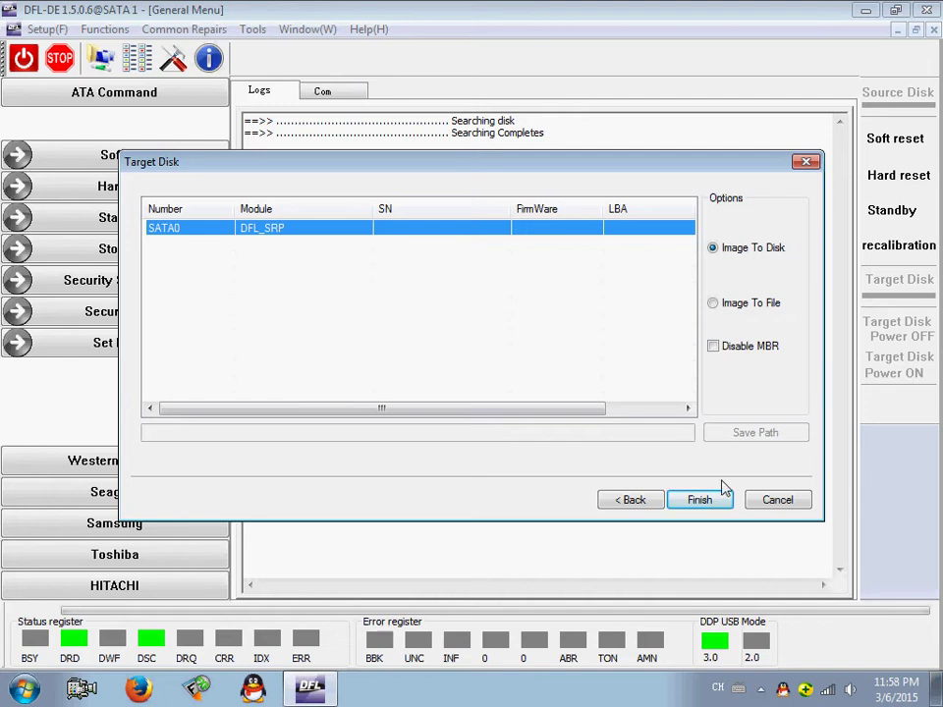
left_click(700, 501)
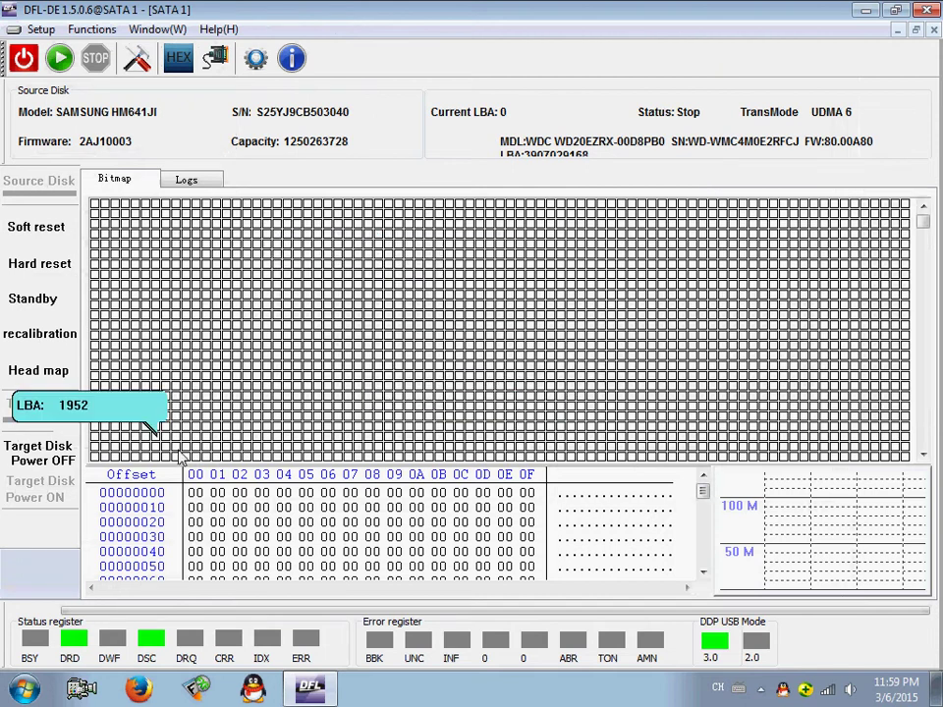
mouse_move(345, 336)
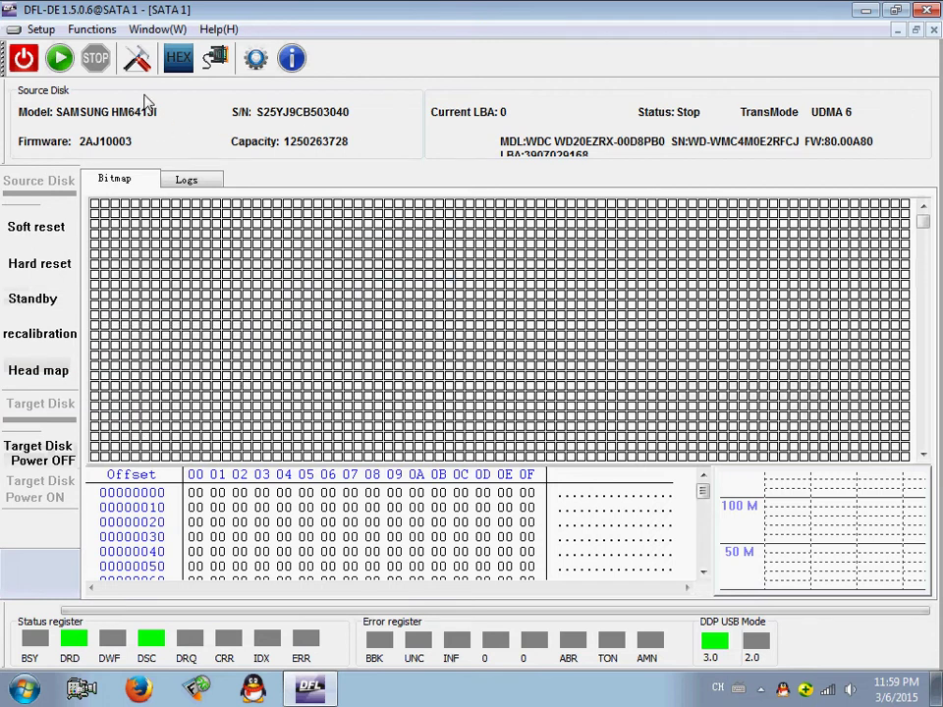
left_click(137, 61)
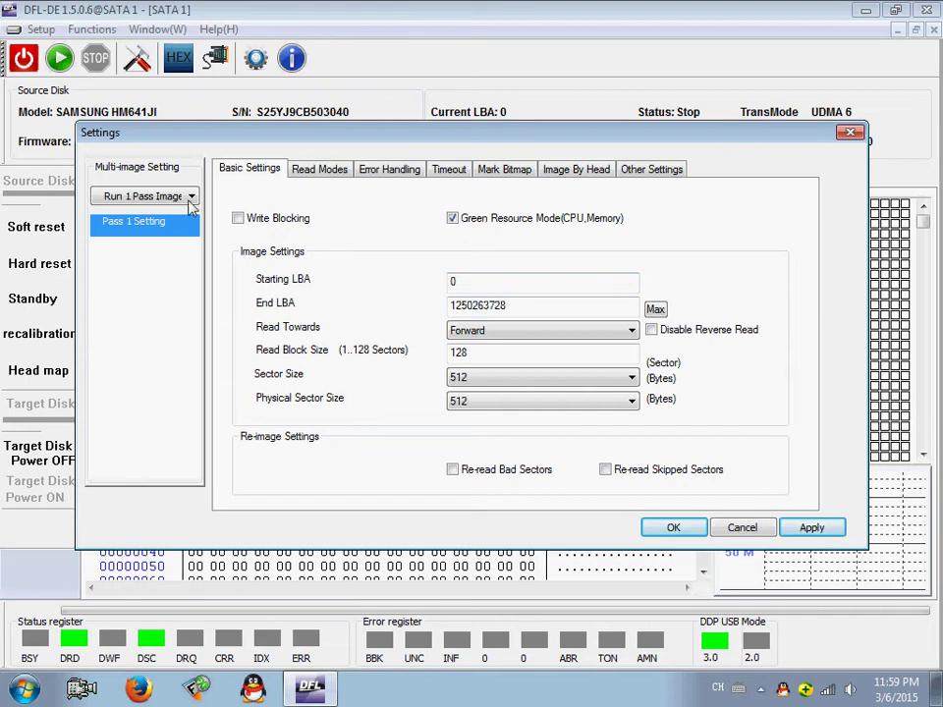
left_click(191, 197)
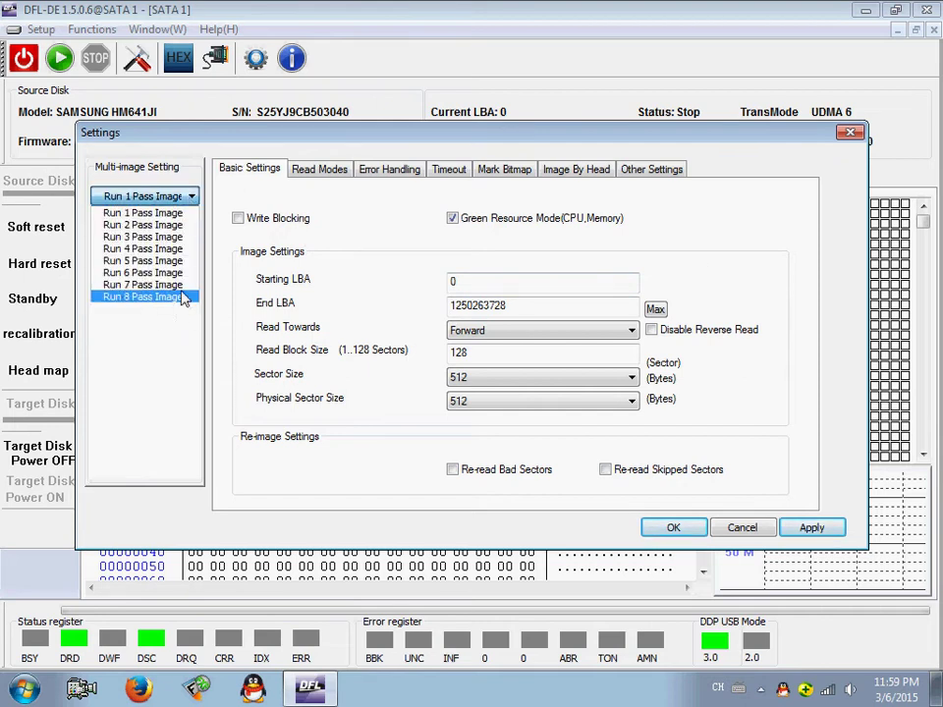
left_click(143, 212)
left_click(321, 171)
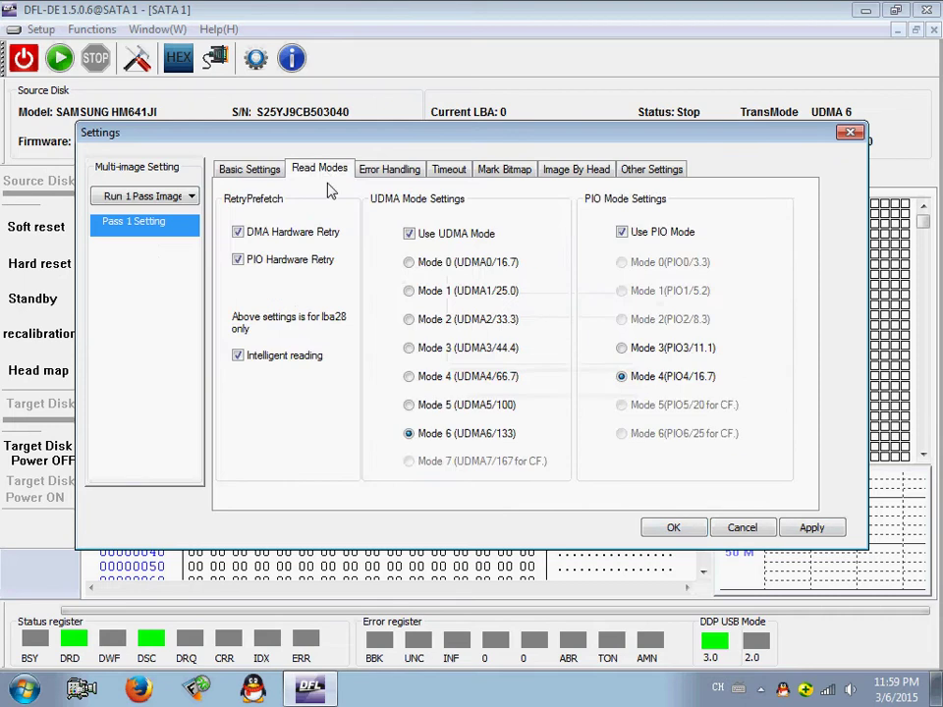
left_click(389, 169)
left_click(452, 173)
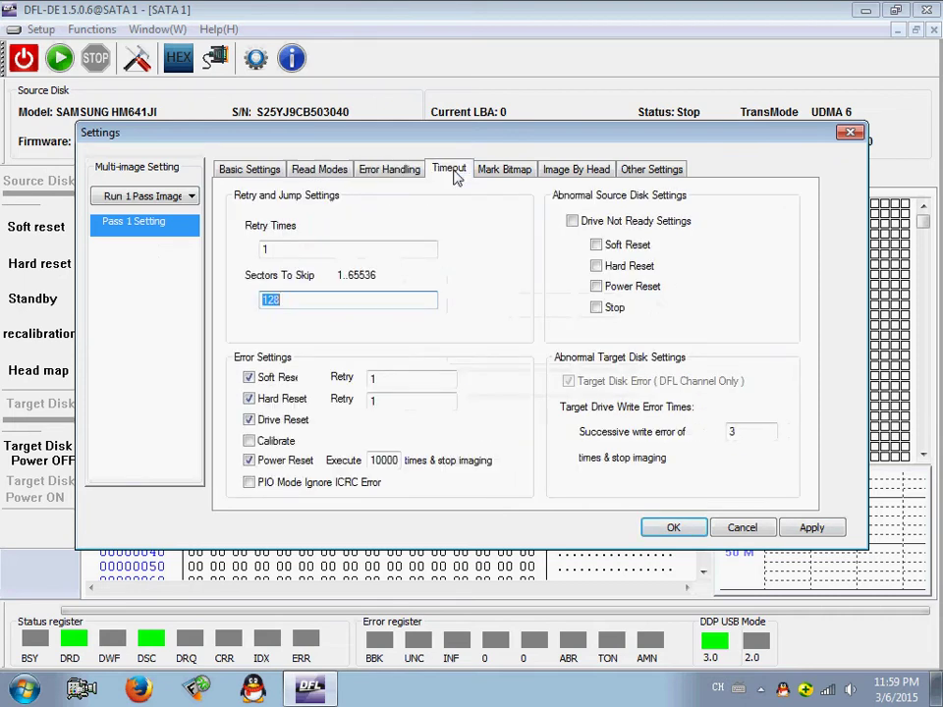
left_click(511, 173)
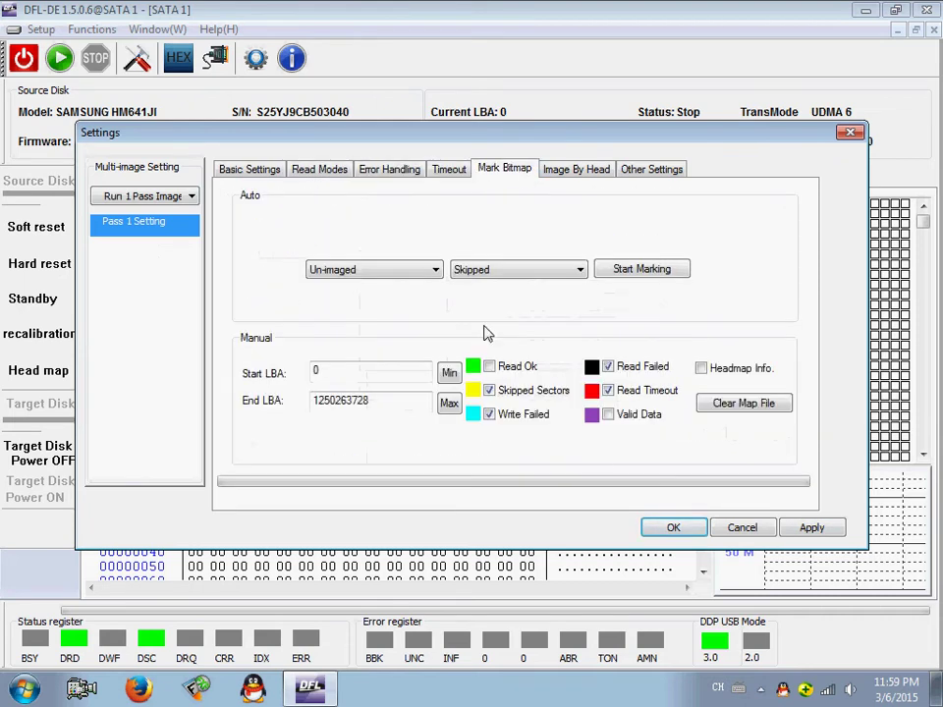
left_click(582, 177)
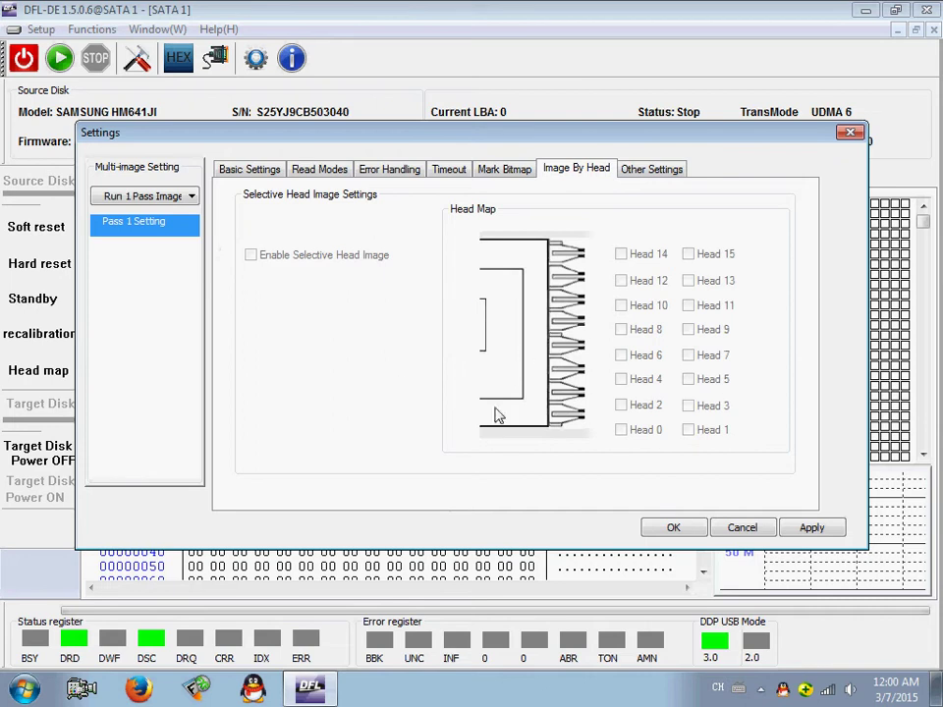
left_click(853, 135)
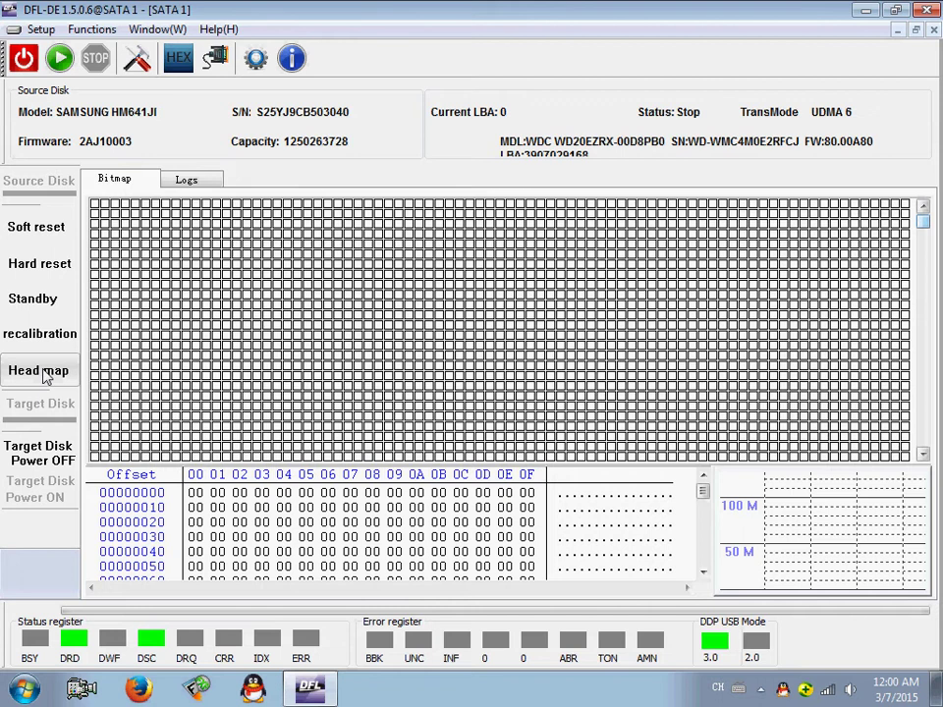
Step: Select the Samsung family SamSung M7S2 and start reading the head map
left_click(40, 372)
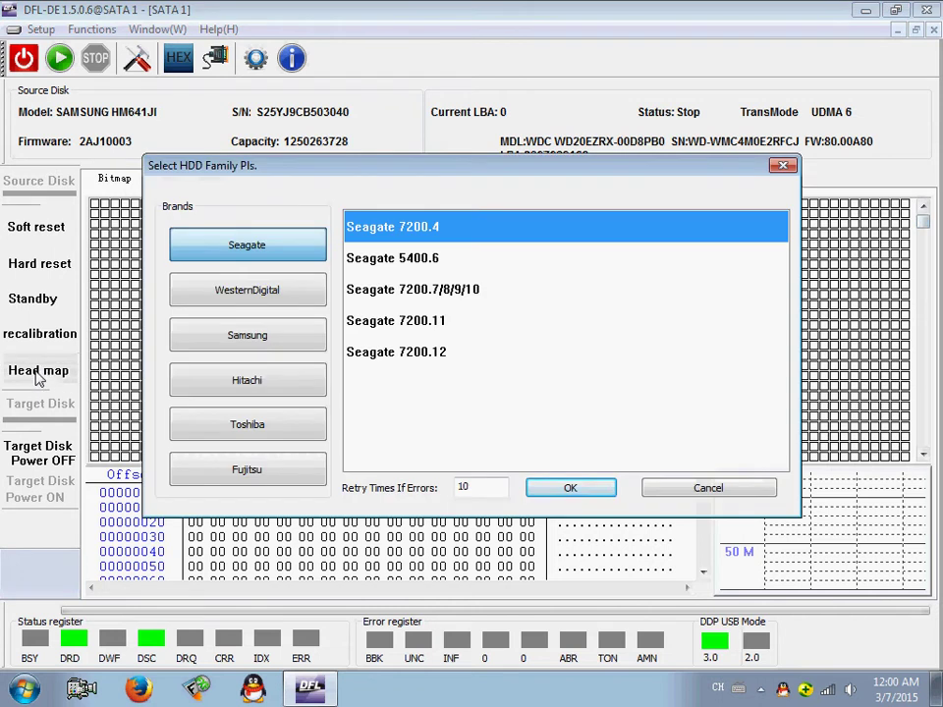
left_click(281, 340)
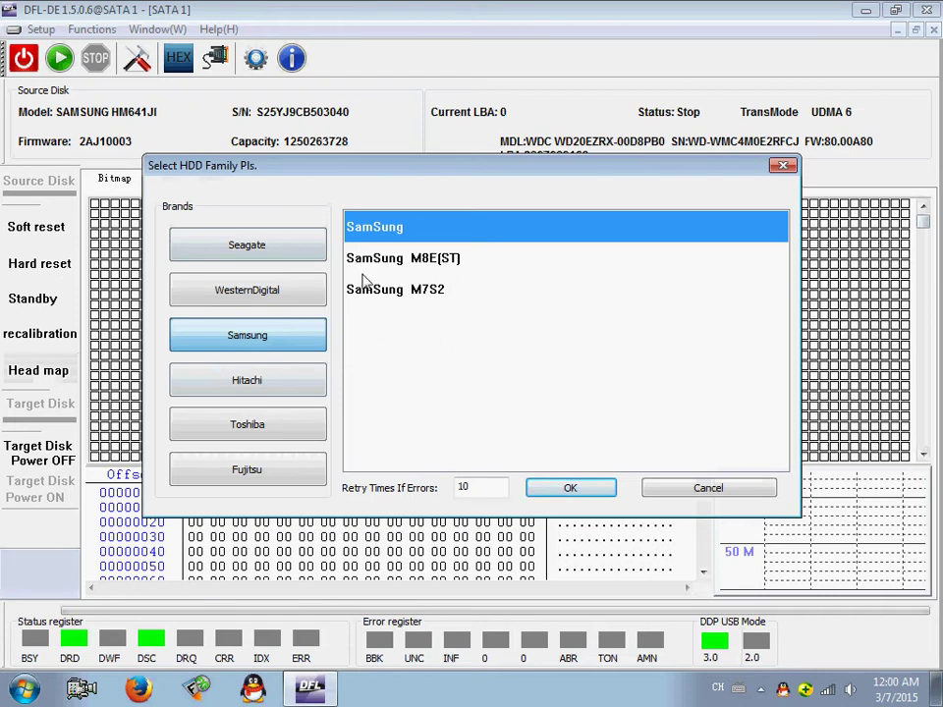
left_click(429, 298)
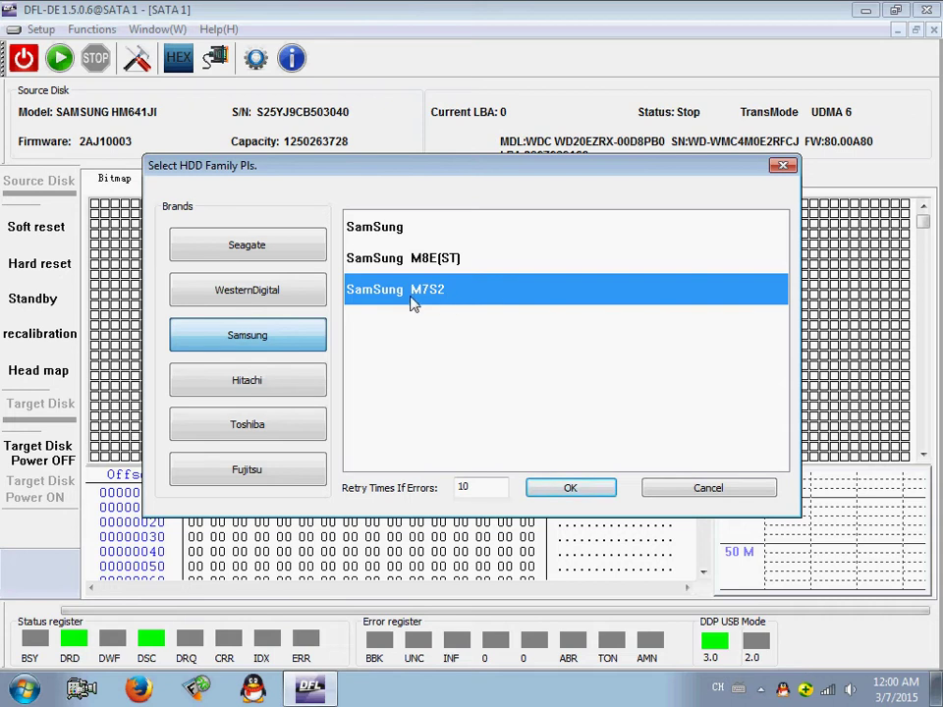
left_click(594, 488)
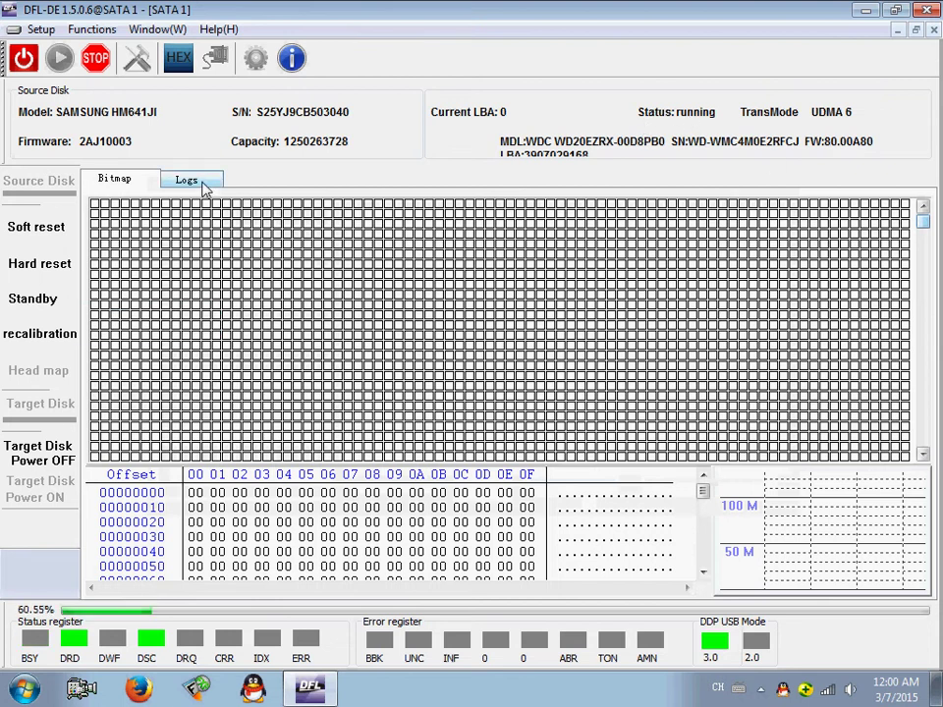
Step: Check the Logs tab, toggling to Bitmap and back, to confirm a head count of 4
left_click(204, 186)
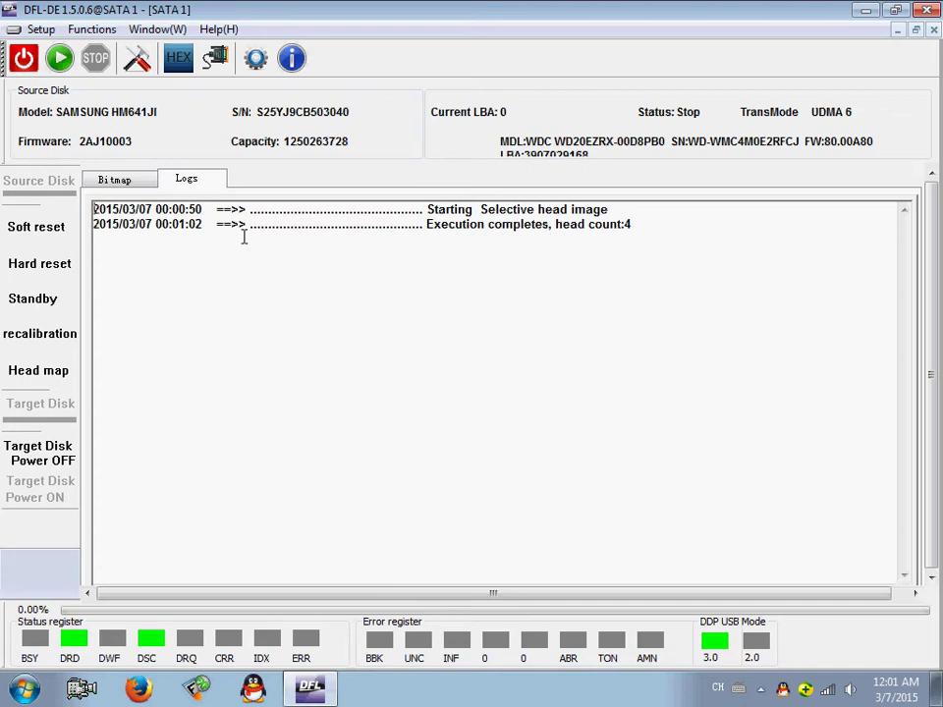
left_click(124, 182)
left_click(190, 181)
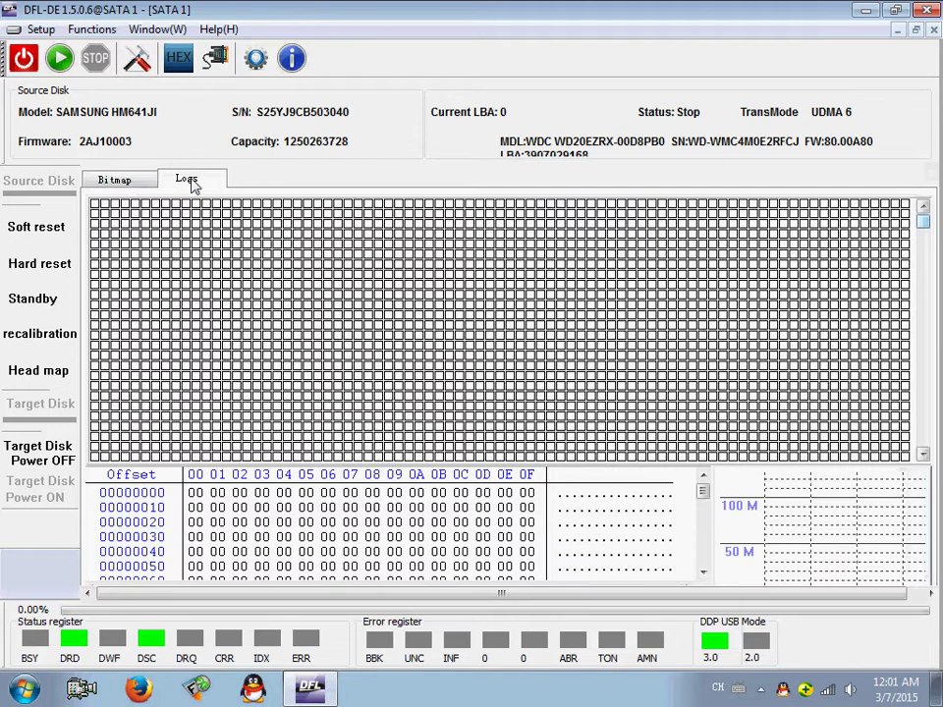
left_click(142, 183)
left_click(184, 185)
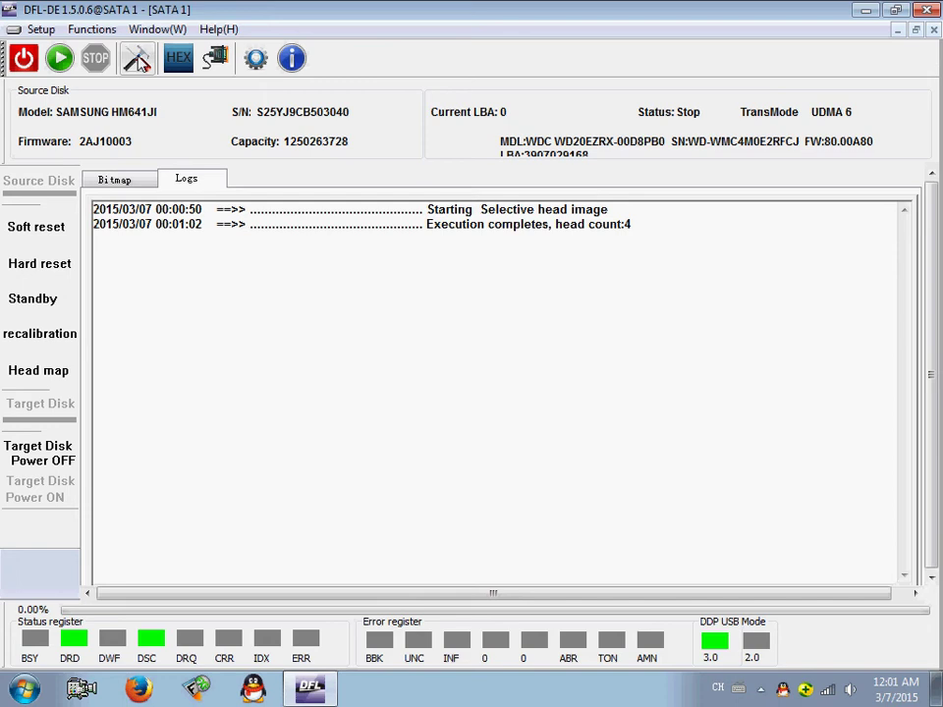
Step: Under Settings' Image By Head, enable selective head imaging with only Head 1 ticked
left_click(139, 59)
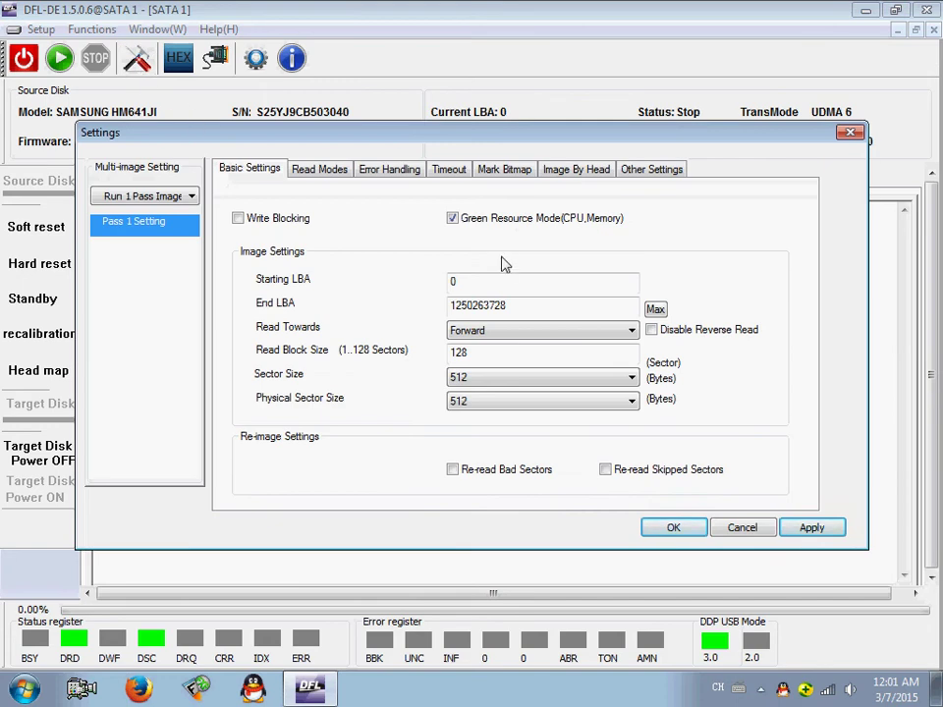
left_click(571, 173)
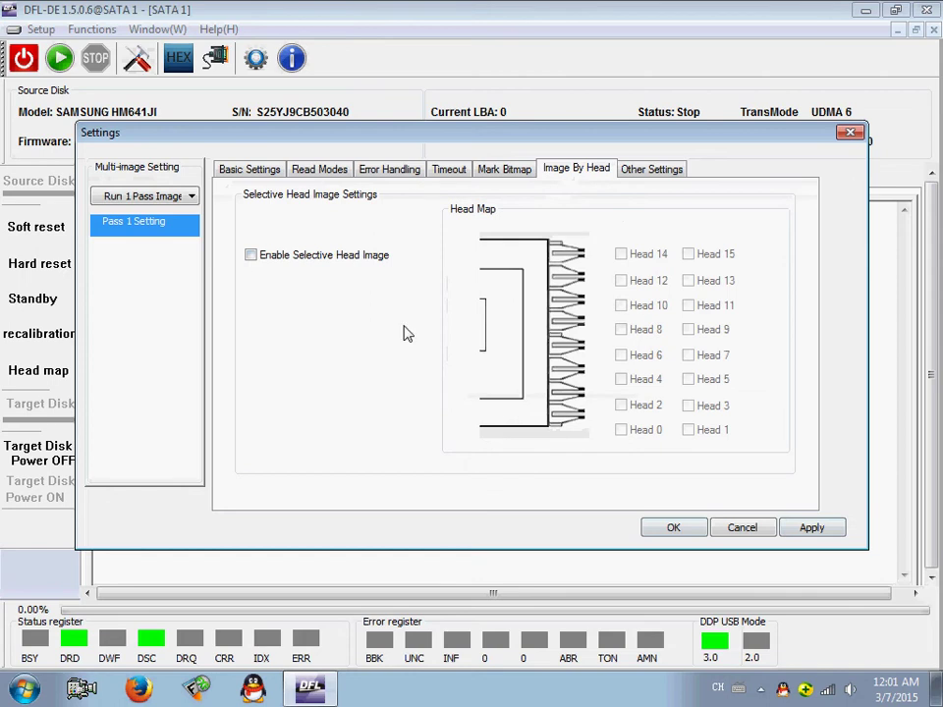
left_click(252, 256)
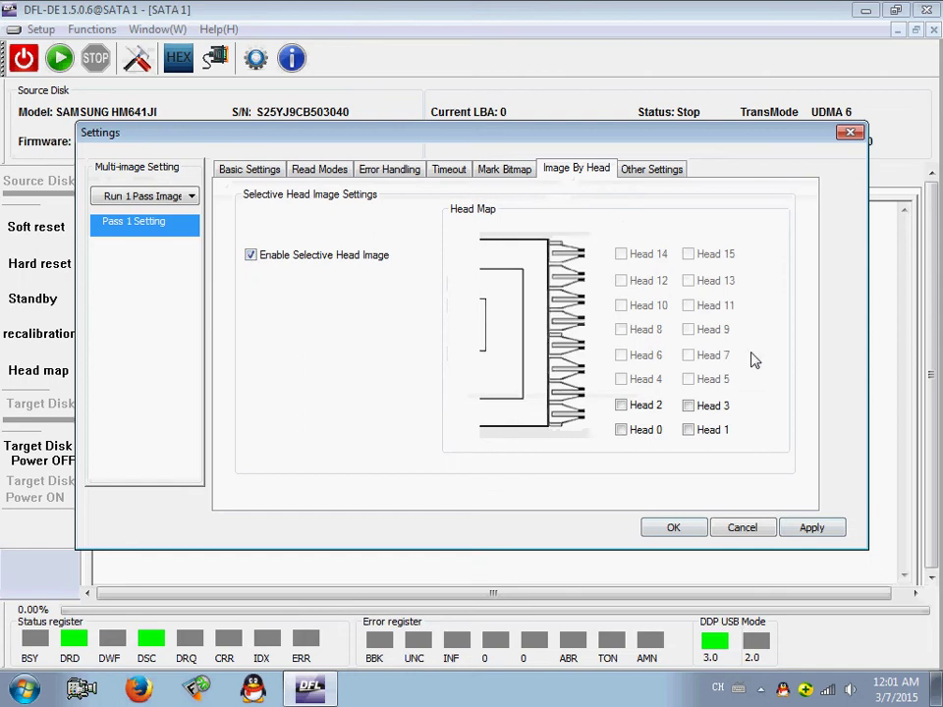
left_click(621, 432)
left_click(689, 433)
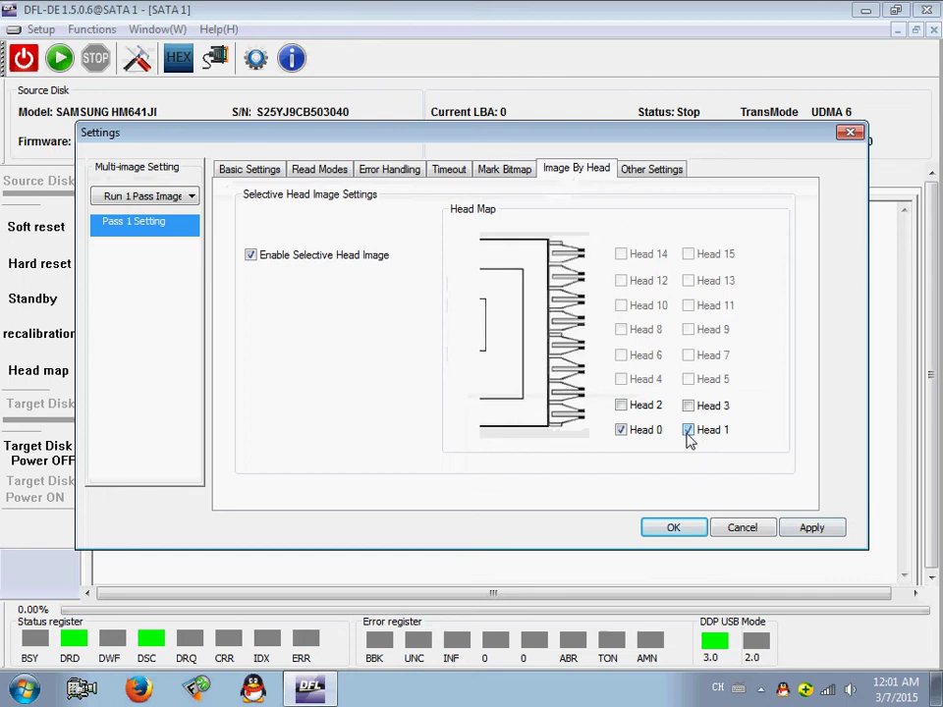
left_click(639, 411)
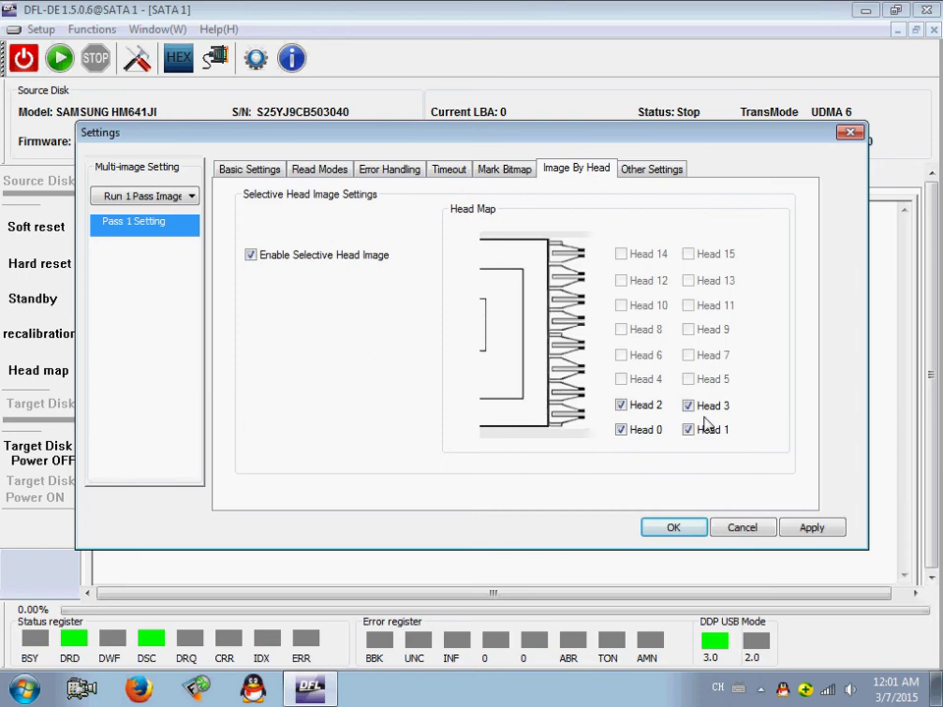
left_click(623, 407)
left_click(690, 408)
left_click(634, 430)
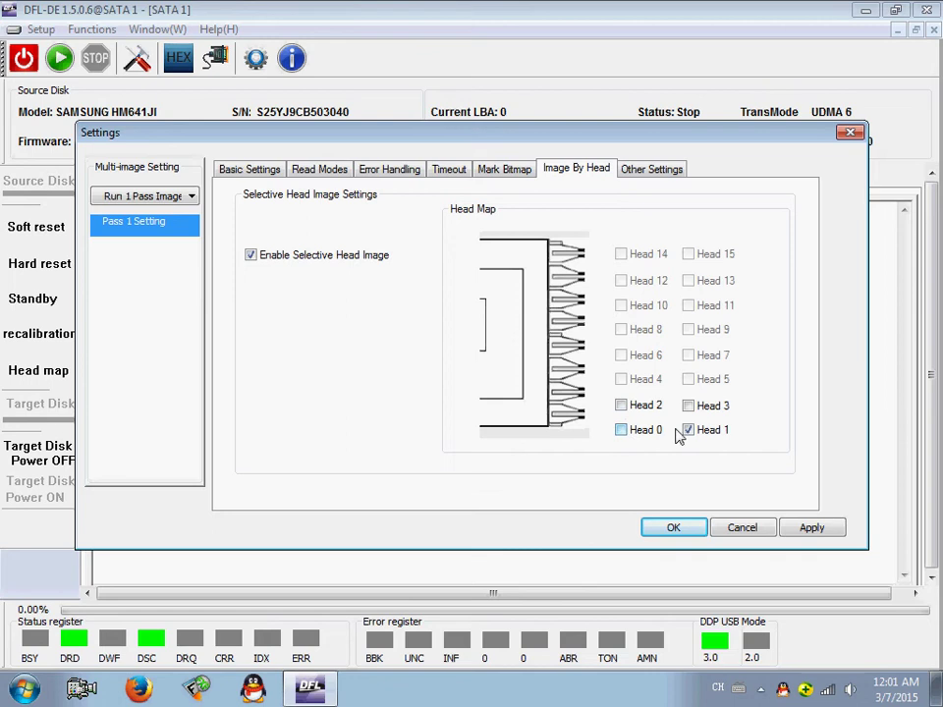
left_click(674, 529)
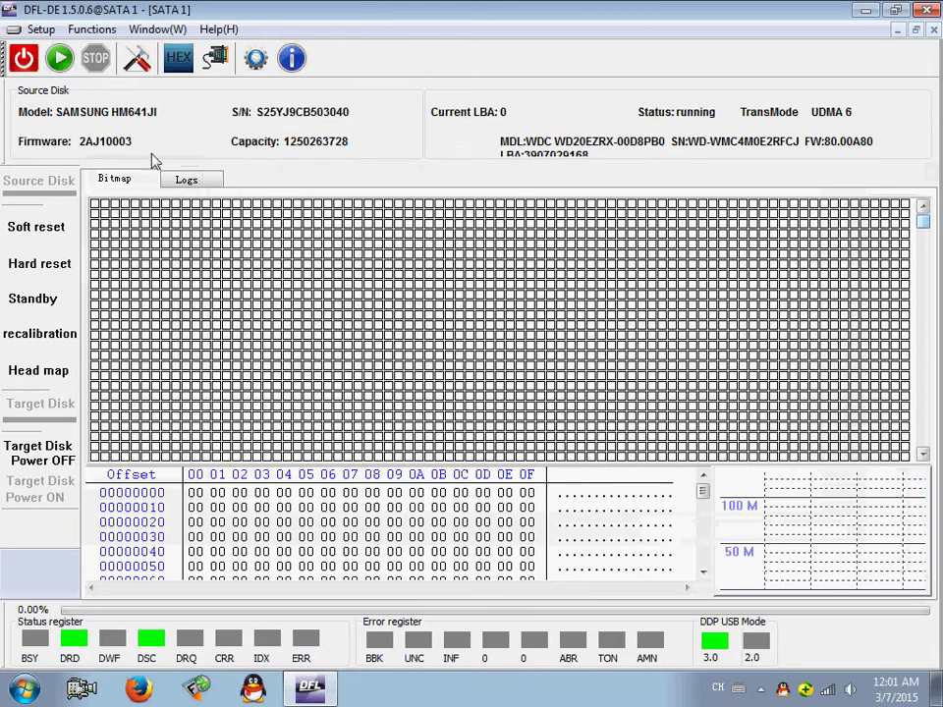
Step: Start imaging Head 1 and let the bitmap fill with green imaged sectors
left_click(51, 51)
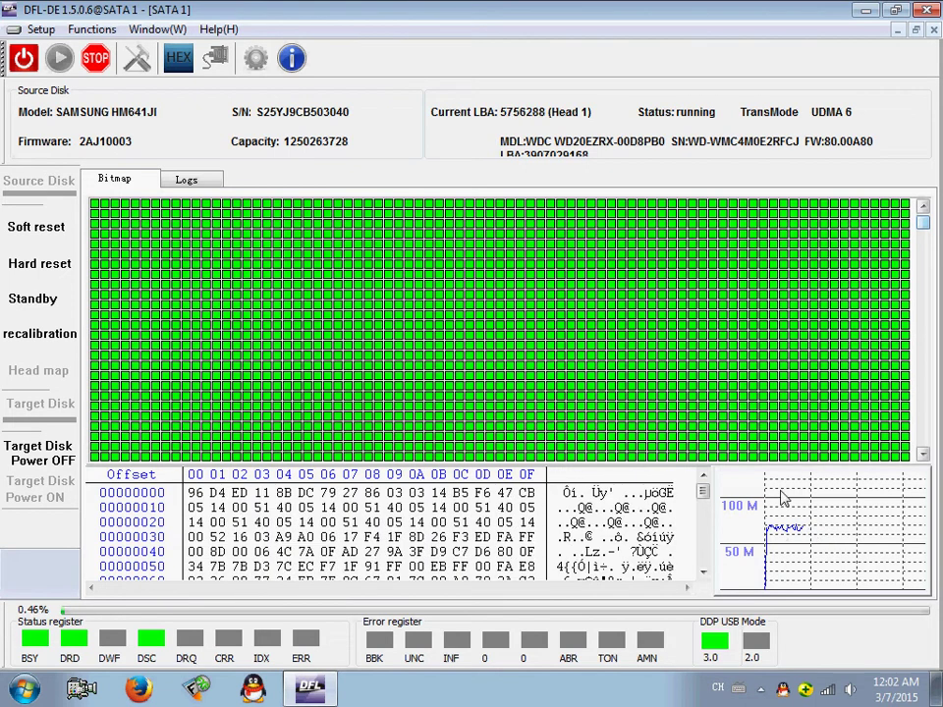
mouse_move(162, 430)
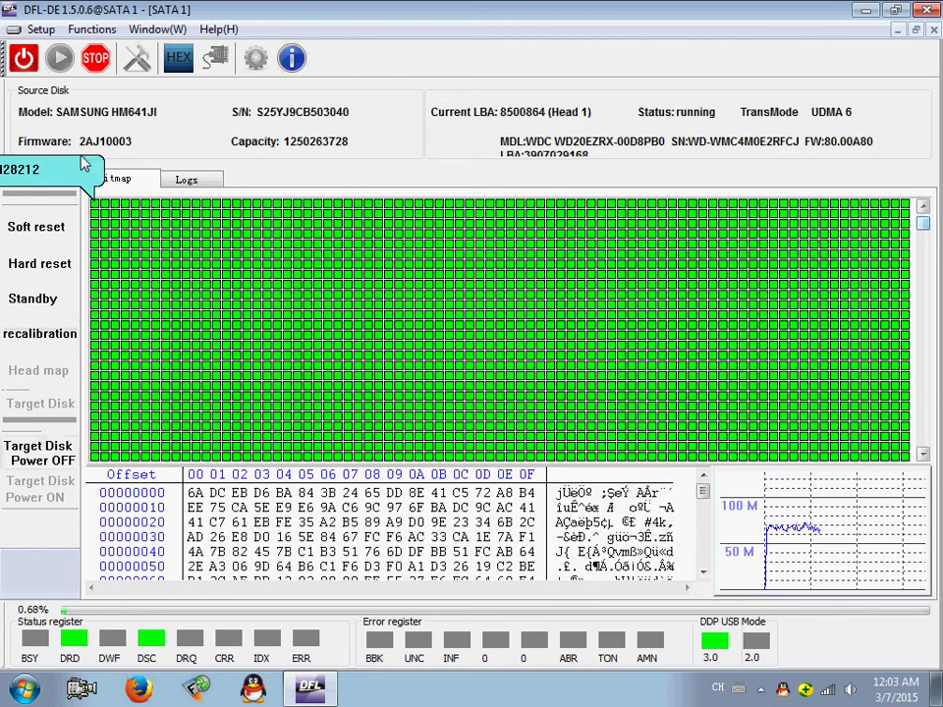
Step: Stop the Head 1 imaging and switch selective head imaging to Head 0 only
left_click(96, 58)
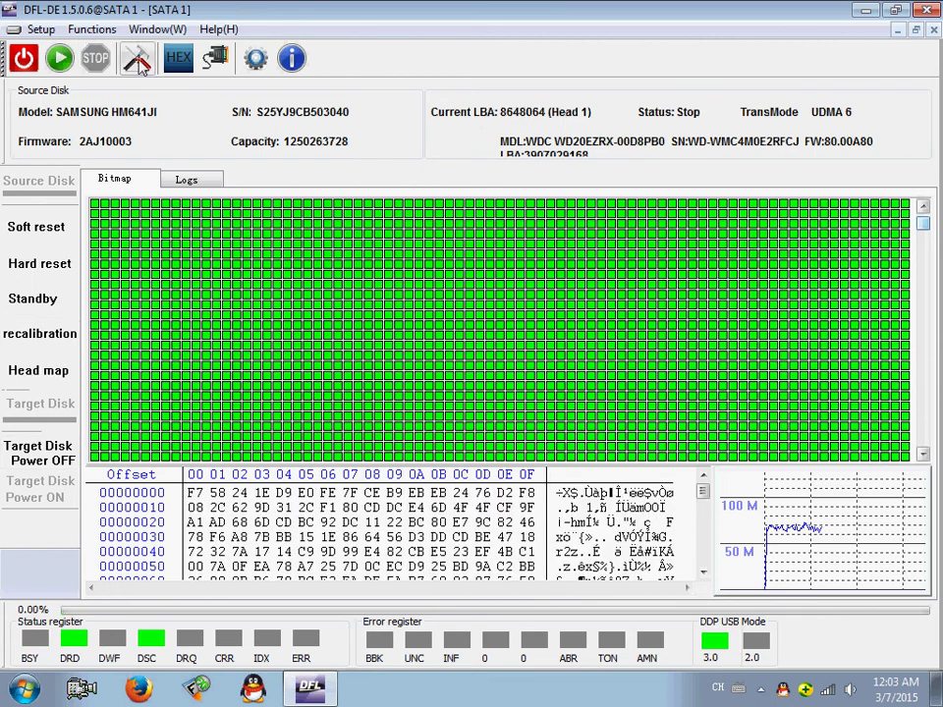
left_click(138, 60)
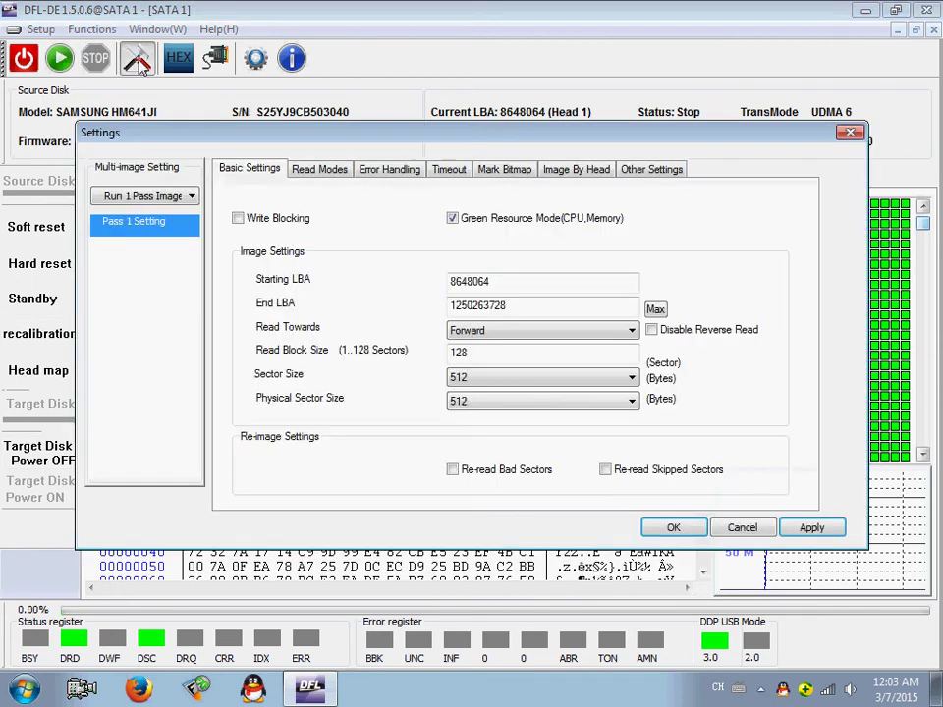
left_click(574, 171)
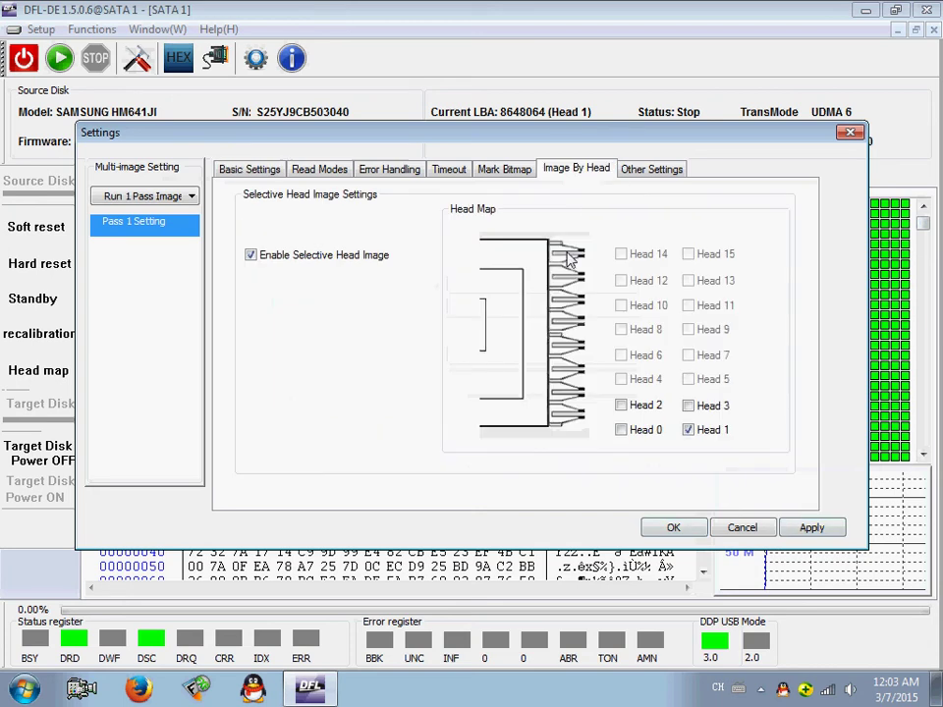
left_click(689, 430)
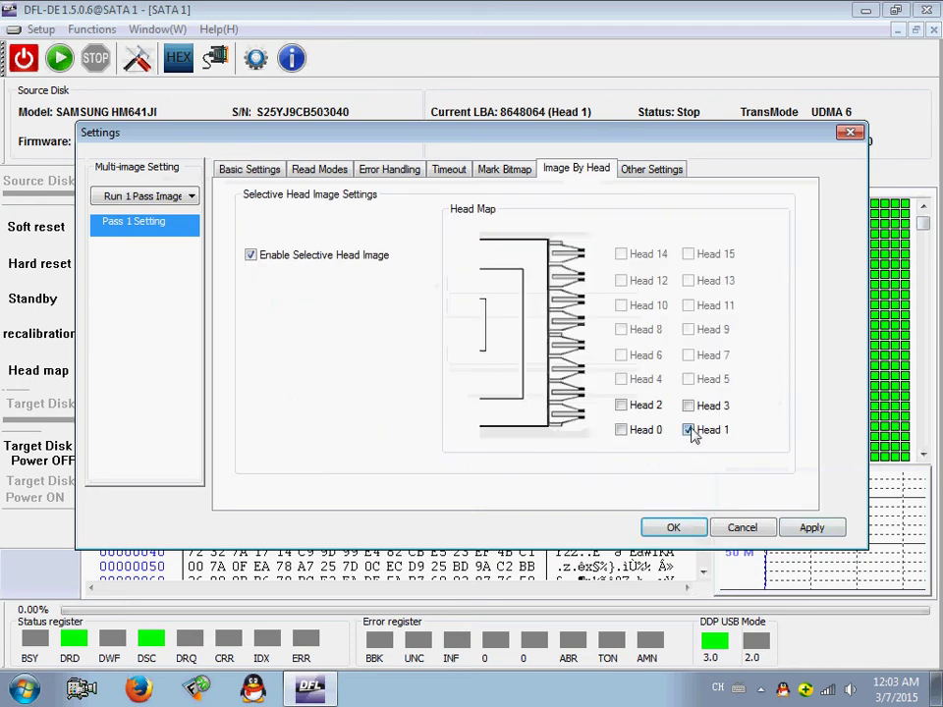
left_click(621, 433)
left_click(688, 528)
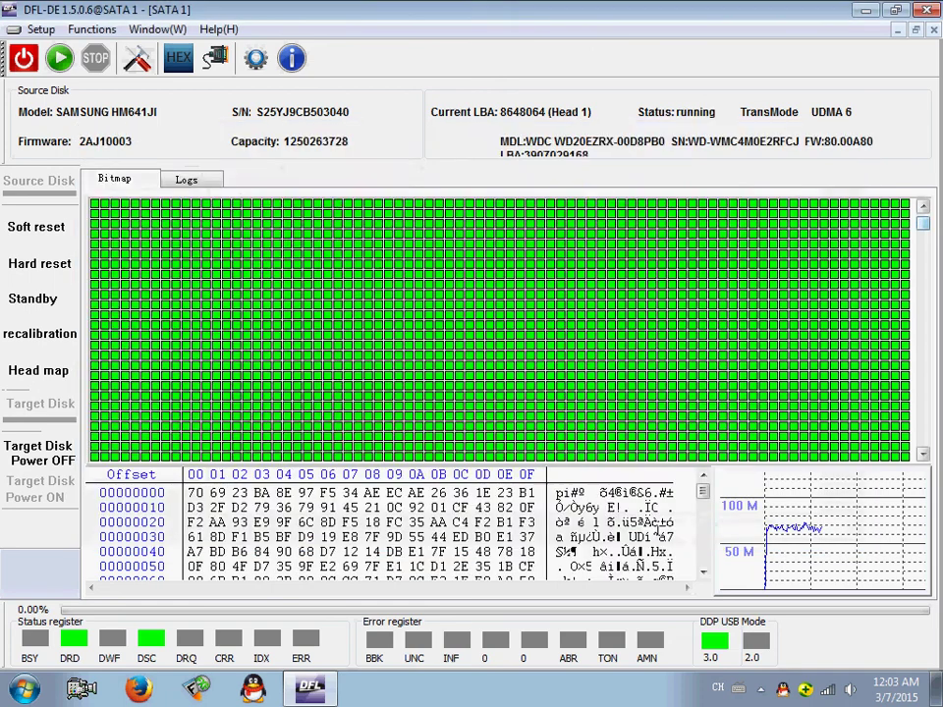
Step: Start imaging Head 0 and let it run to about 3.67% (LBA 45910440)
left_click(52, 59)
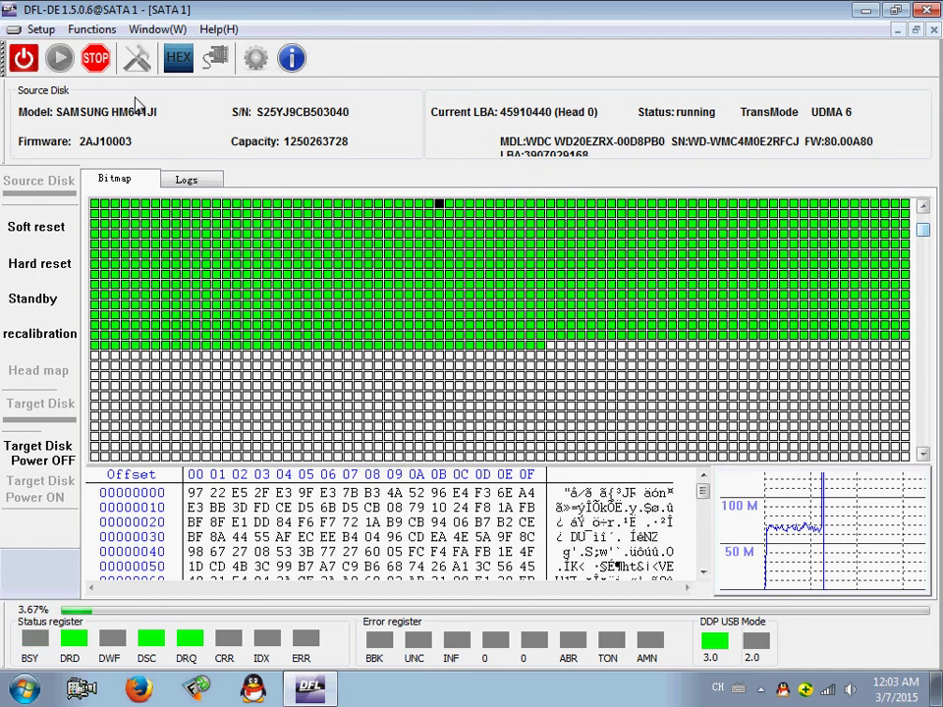
Step: Stop the Head 0 run, toggle Head 1 and Head 0 under Image By Head, then confirm and dismiss the warning
left_click(95, 58)
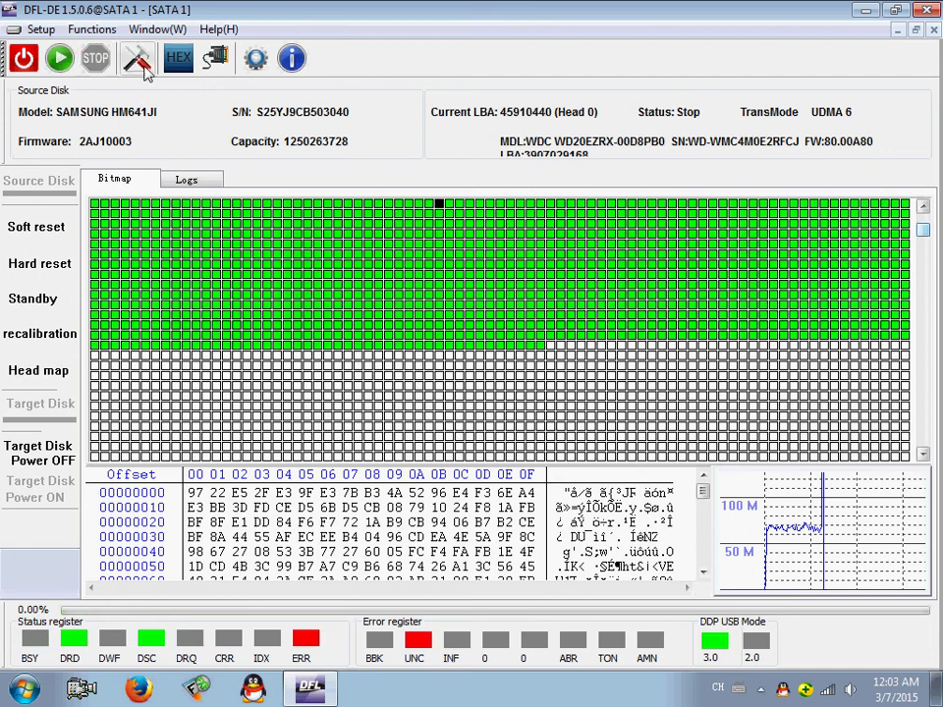
left_click(138, 61)
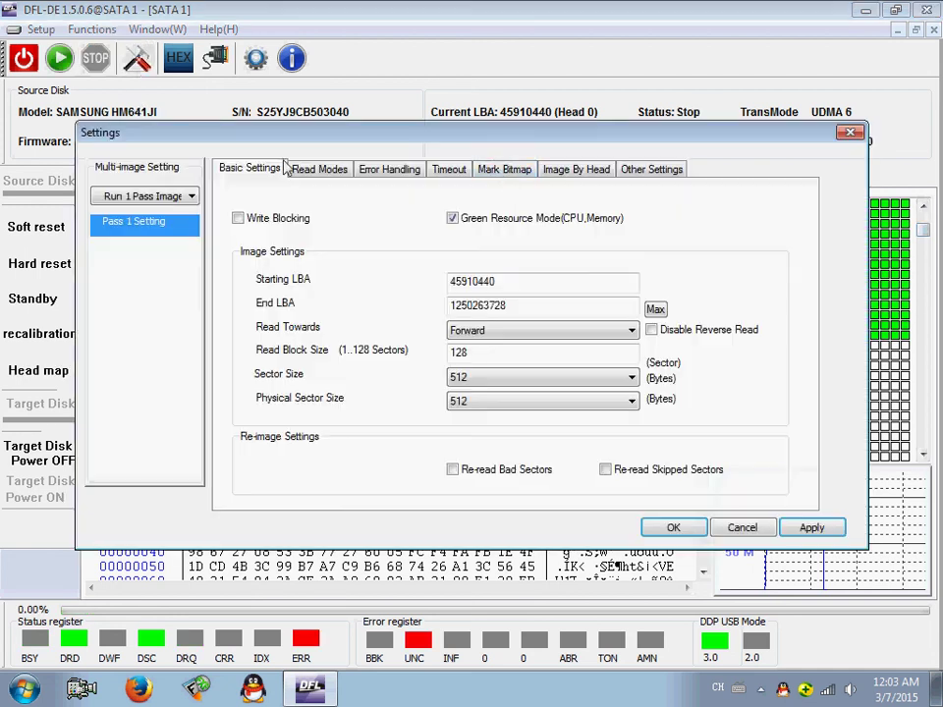
left_click(588, 171)
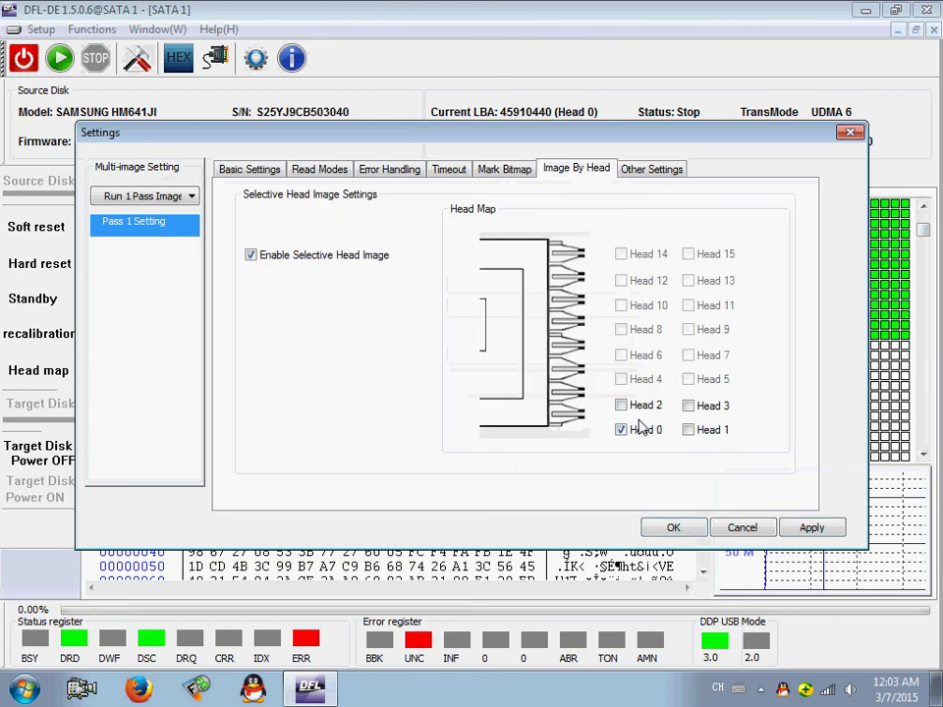
left_click(688, 429)
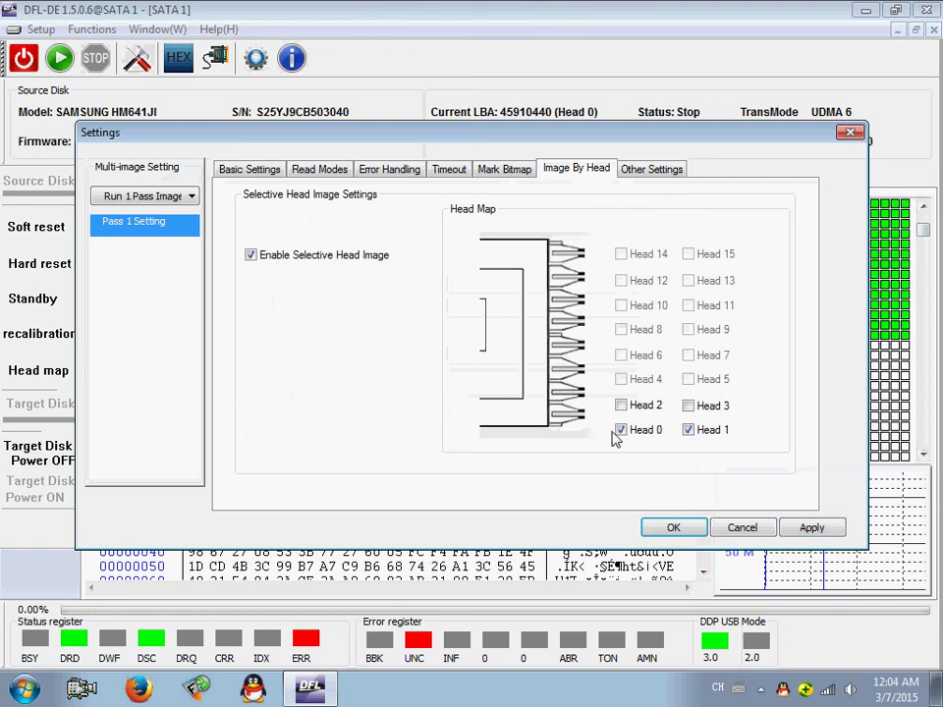
left_click(622, 431)
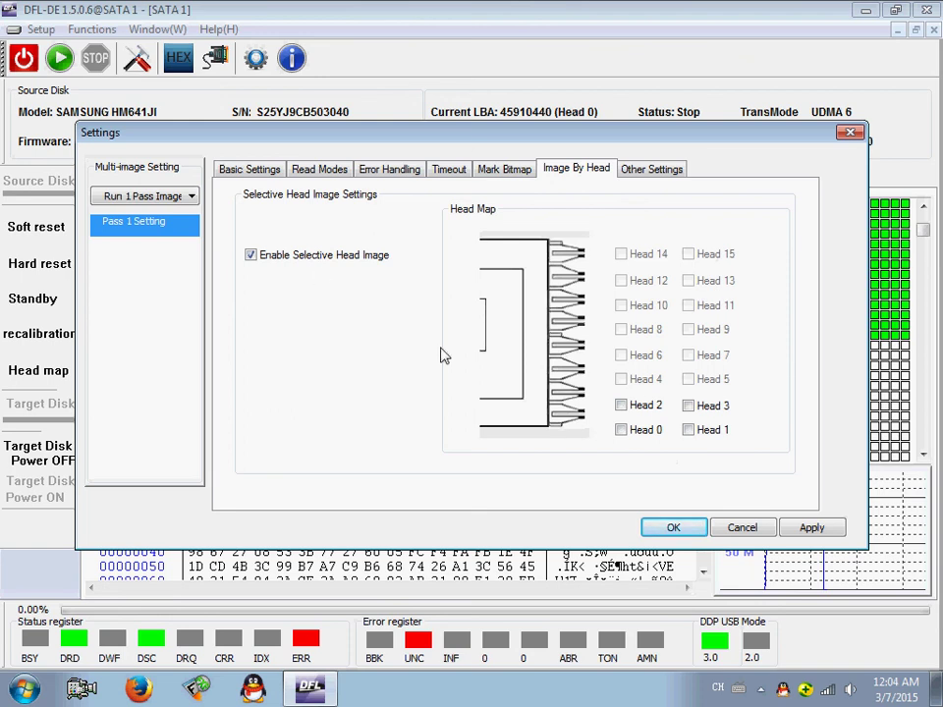
left_click(672, 529)
left_click(572, 391)
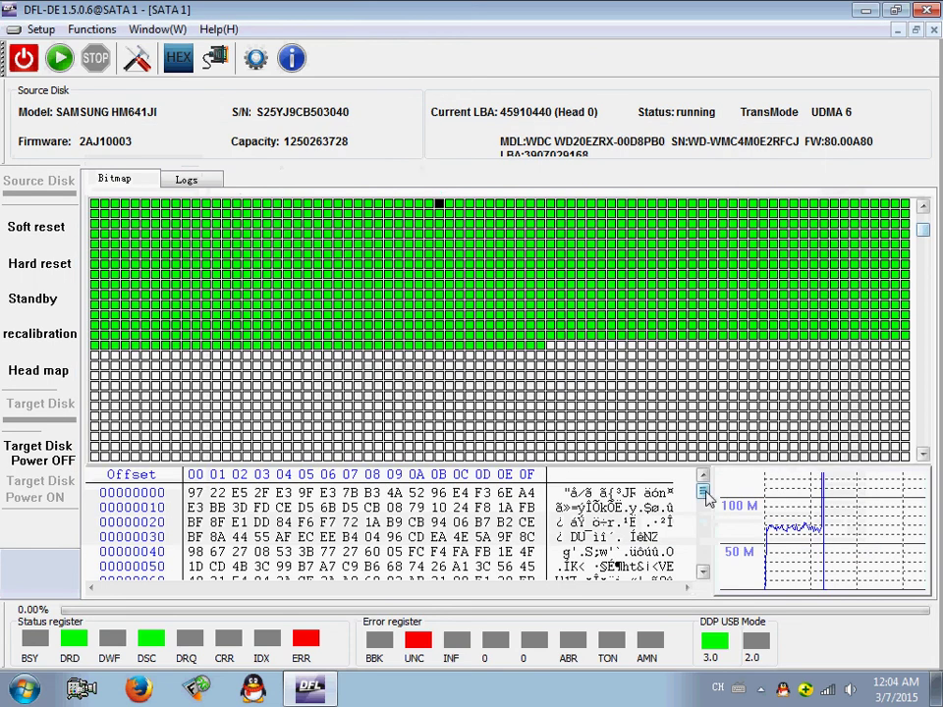